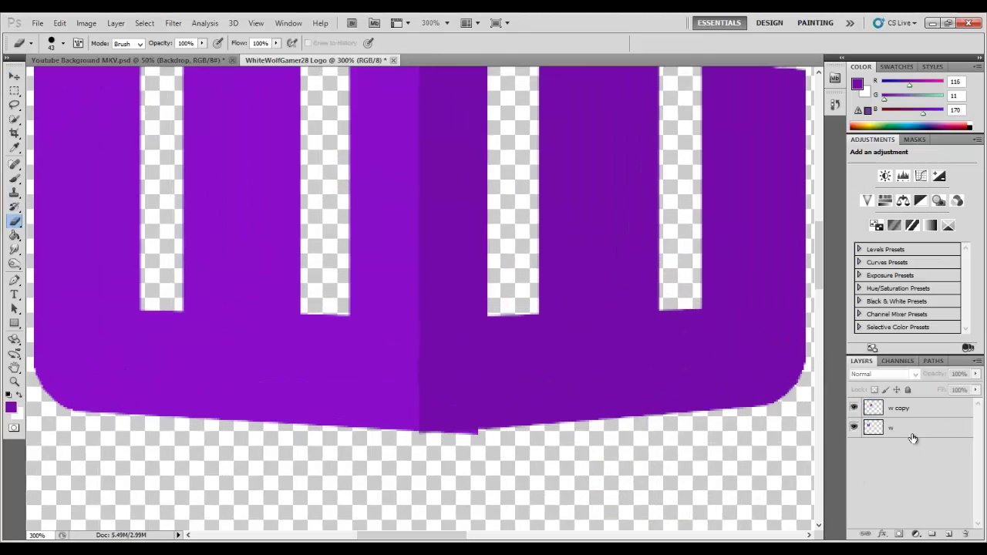
Step: Erase the protruding bits at the upper and lower centre of the W on the w copy layer
key(alt+bracketright)
scroll(542, 480, up, 3)
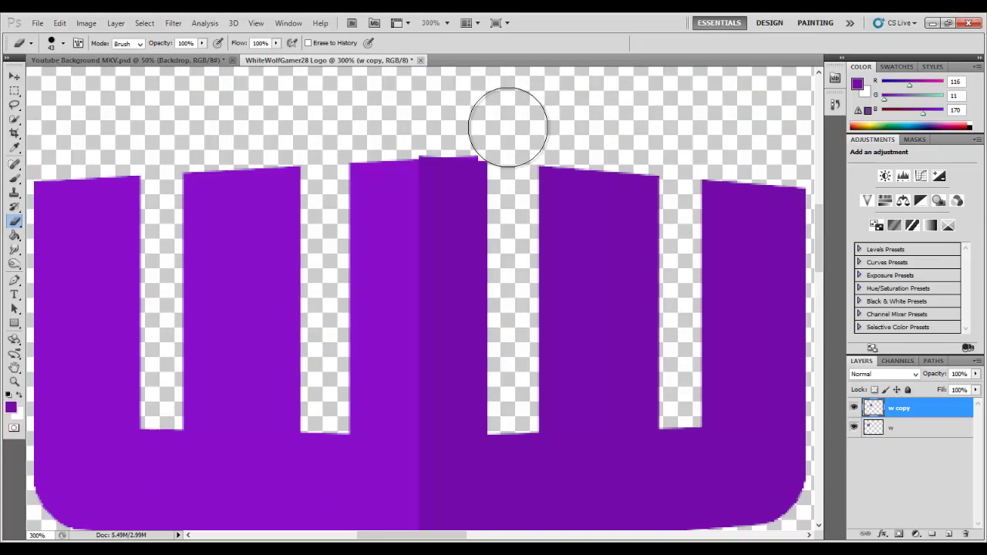
key(alt+bracketleft)
scroll(423, 119, down, 2)
key(ctrl+minus)
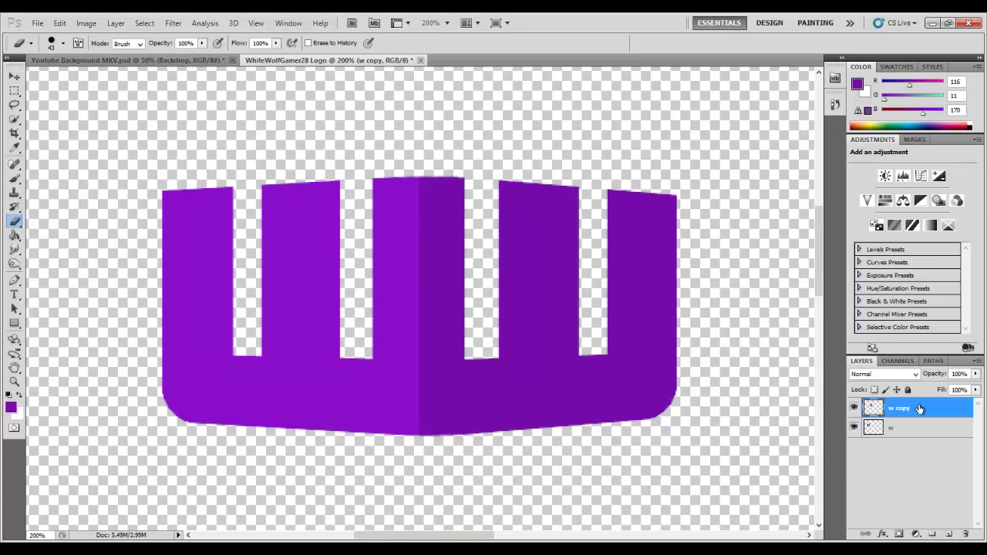
Step: Add a linear gradient overlay with reduced opacity to the w copy layer
double_click(941, 408)
click(617, 364)
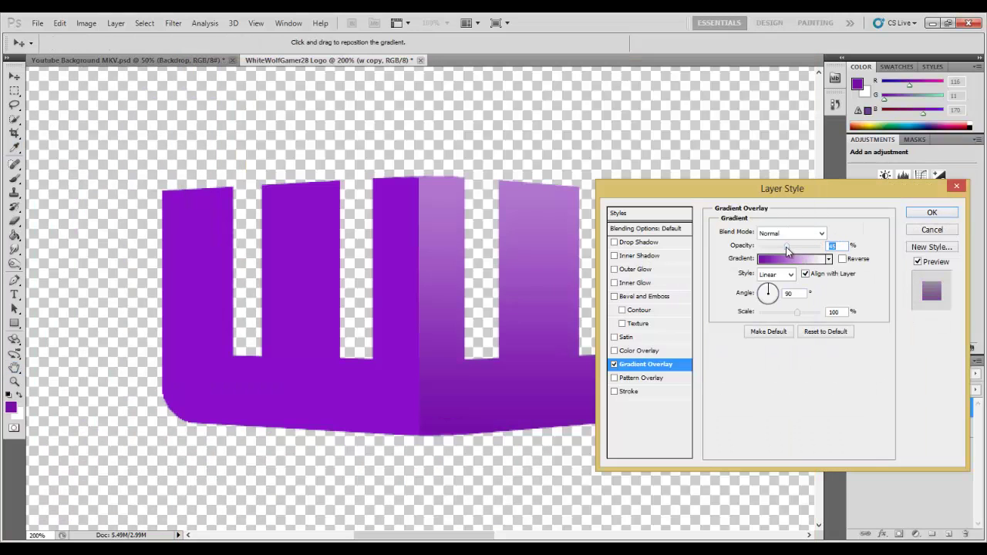
drag(802, 247, 787, 247)
click(931, 212)
Step: Add a purple-to-white gradient overlay to the w layer to match the other half
double_click(898, 457)
click(616, 364)
click(794, 258)
click(591, 114)
click(931, 212)
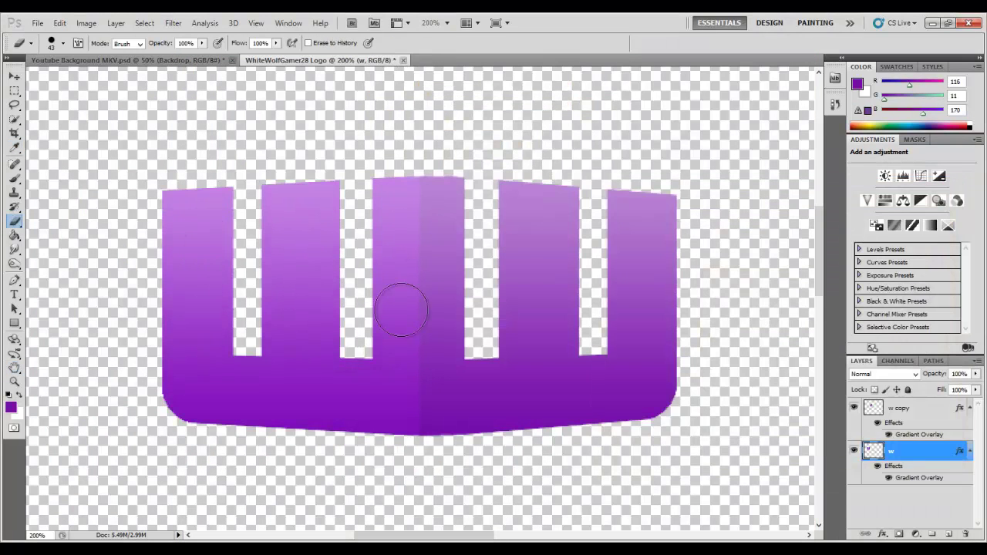
Step: Change the gradient overlays of both W halves to run horizontally, lighter toward the outer edges
right_click(910, 459)
click(857, 182)
click(931, 212)
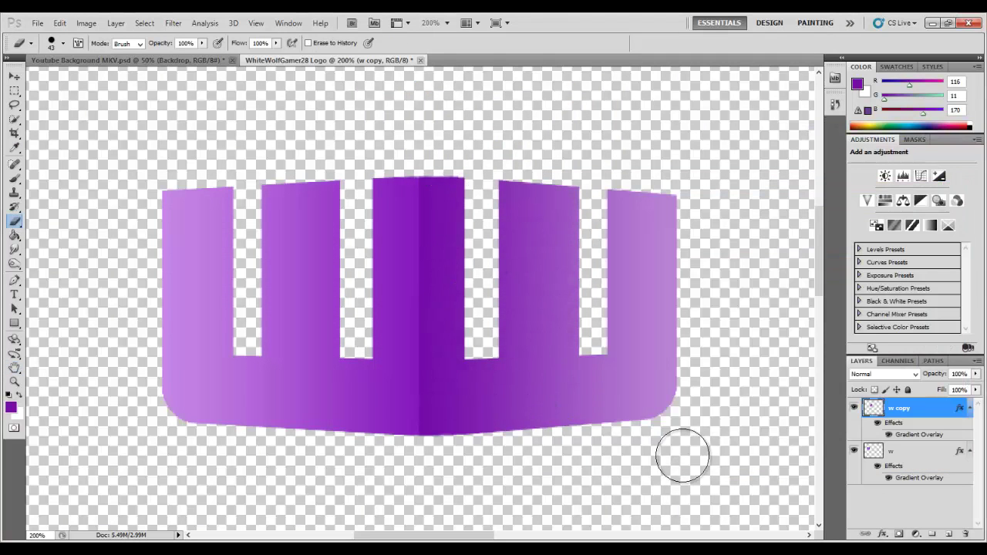
Step: Merge the two W halves into one layer and add a thick black outside stroke
right_click(902, 459)
click(860, 128)
drag(793, 187, 842, 187)
click(679, 390)
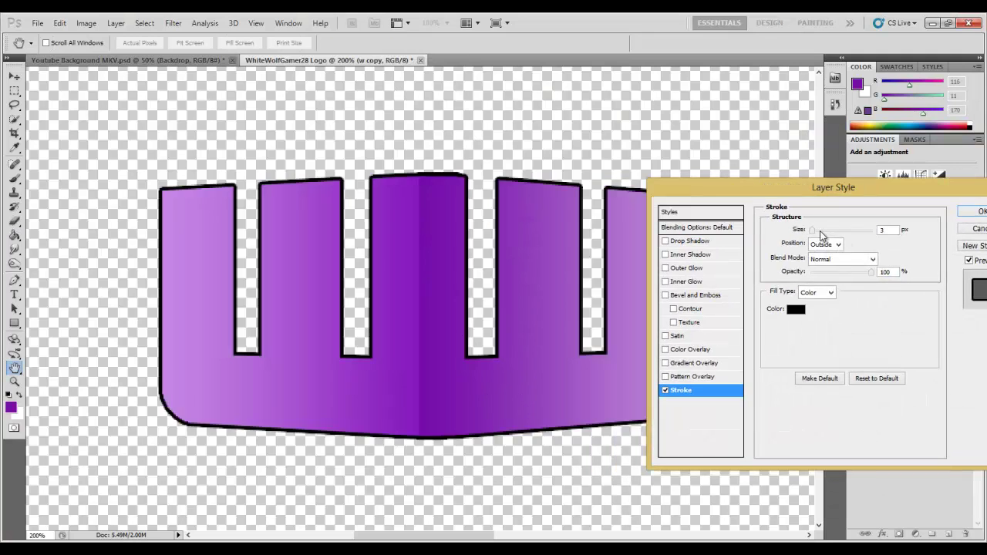
key(Return)
key(v)
key(ctrl+minus)
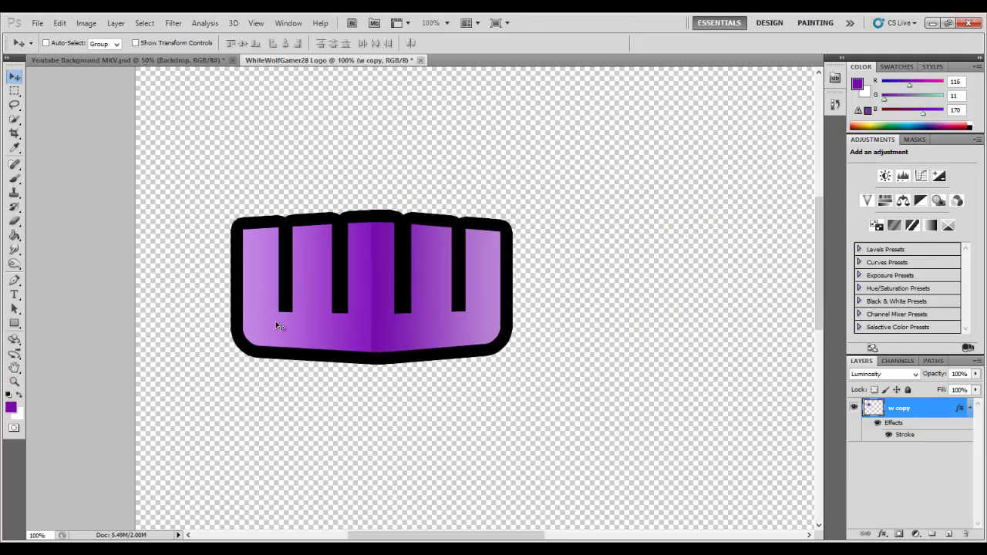
Step: Smudge the seam in the middle of the W to blend the shading of its two halves
key(ctrl+plus)
key(ctrl+plus)
drag(402, 539, 387, 539)
key(r)
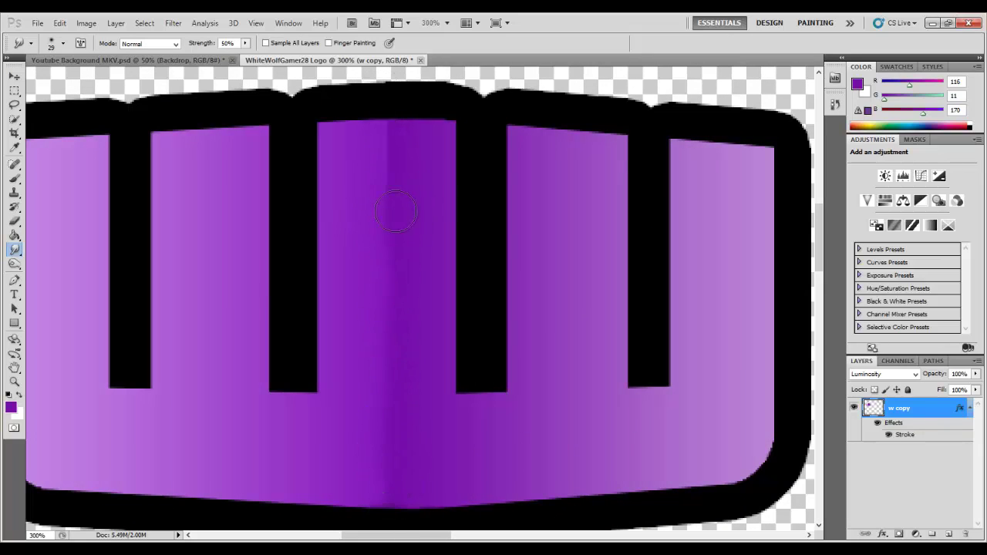
key(ctrl+minus)
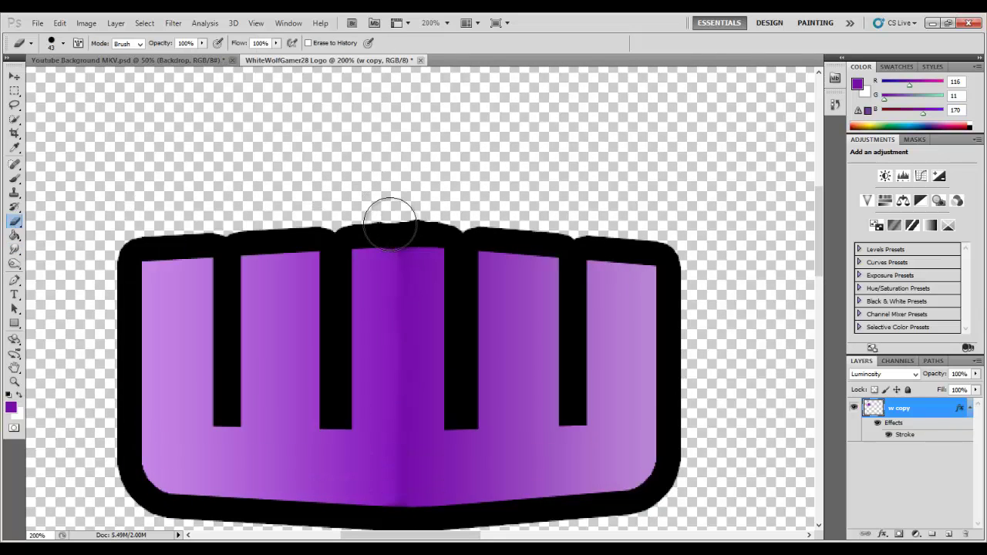
Step: Smooth the W's upper and lower centre edges with the Smudge and Eraser tools, toggling the stroke's visibility to check the shape
click(889, 436)
click(889, 436)
click(889, 436)
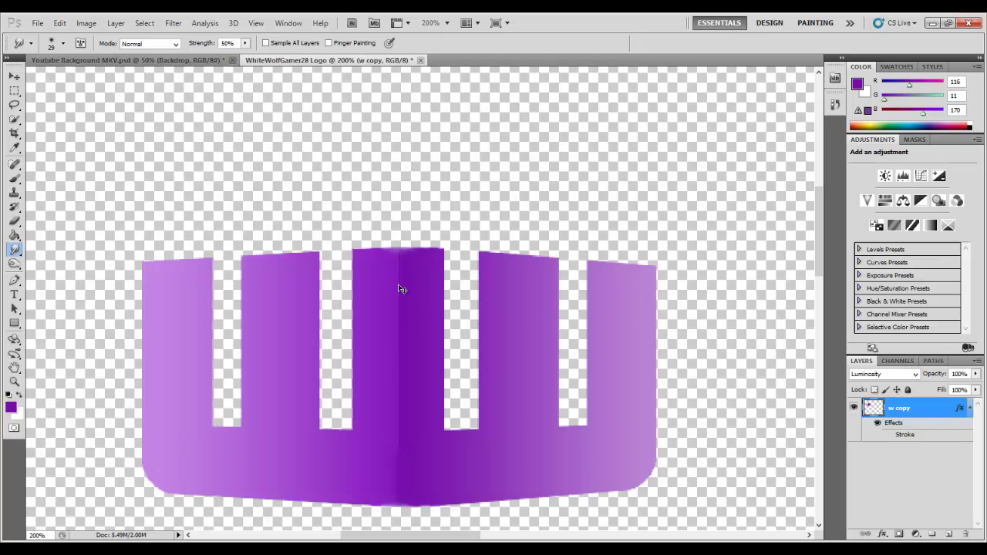
click(889, 436)
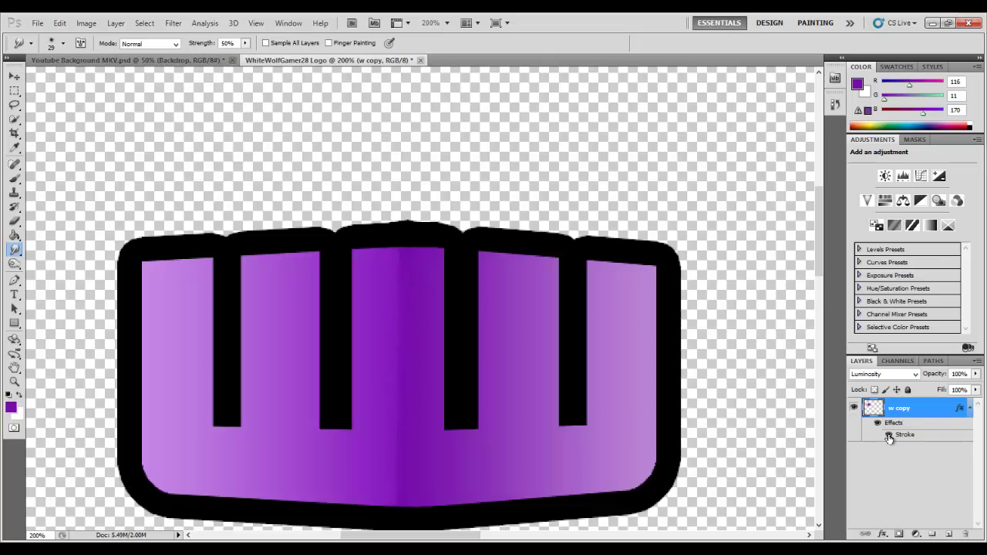
scroll(410, 485, down, 2)
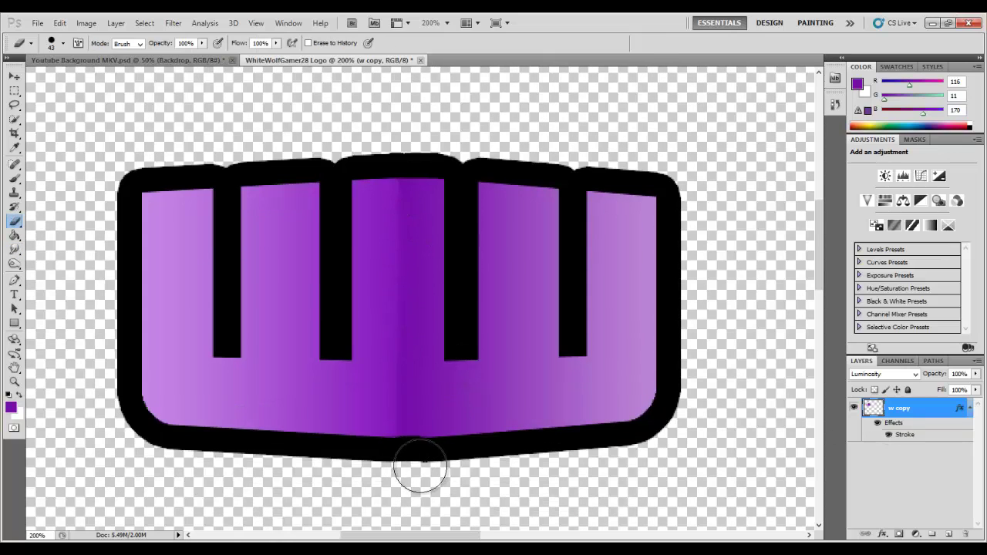
scroll(440, 342, up, 1)
Step: Move the W up toward the upper-left of the canvas and rotate it counterclockwise
key(ctrl+minus)
key(v)
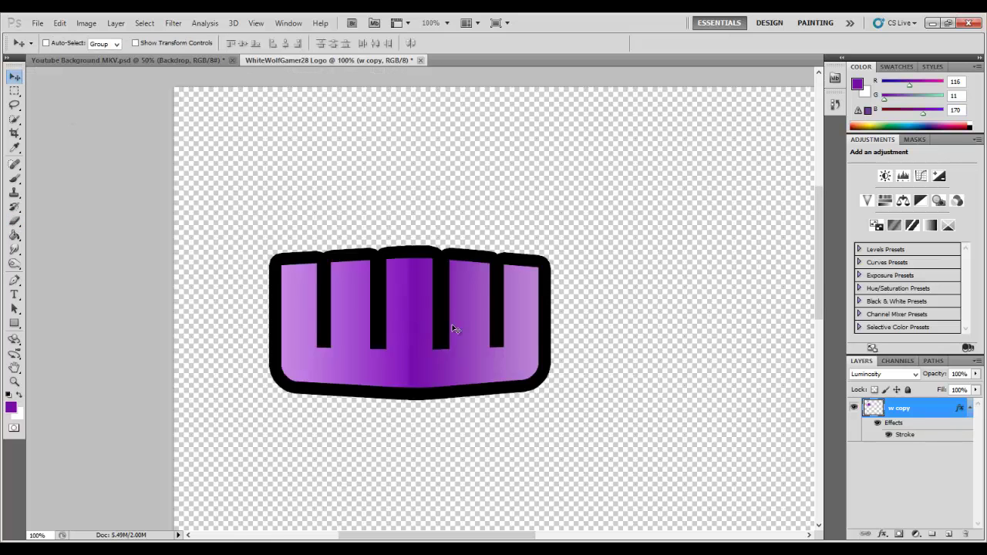
drag(450, 326, 412, 229)
key(ctrl+t)
drag(527, 310, 539, 285)
key(Return)
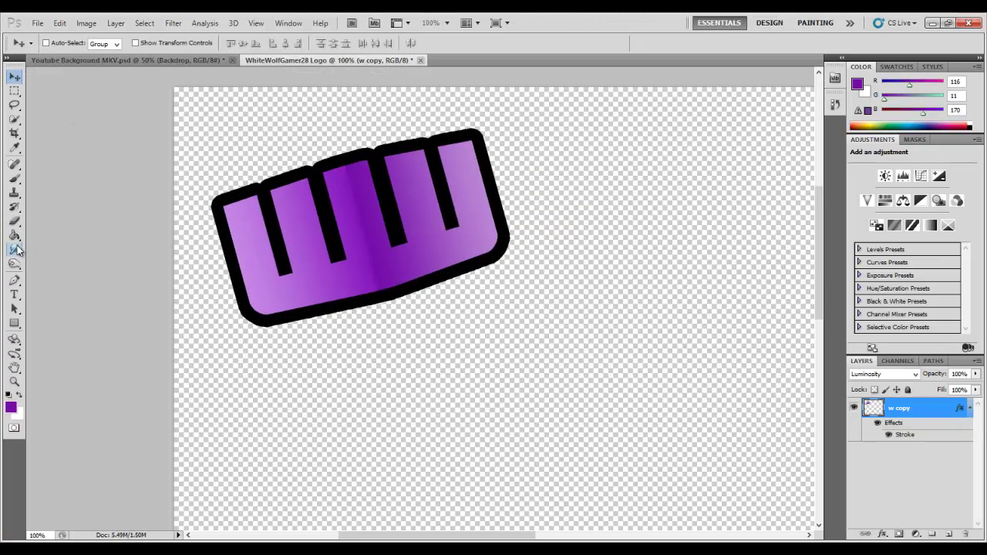
Step: Add the letter G as text below the W in AR DESTINE Regular at 400 pt
key(t)
click(332, 516)
text(G)
scroll(546, 519, down, 1)
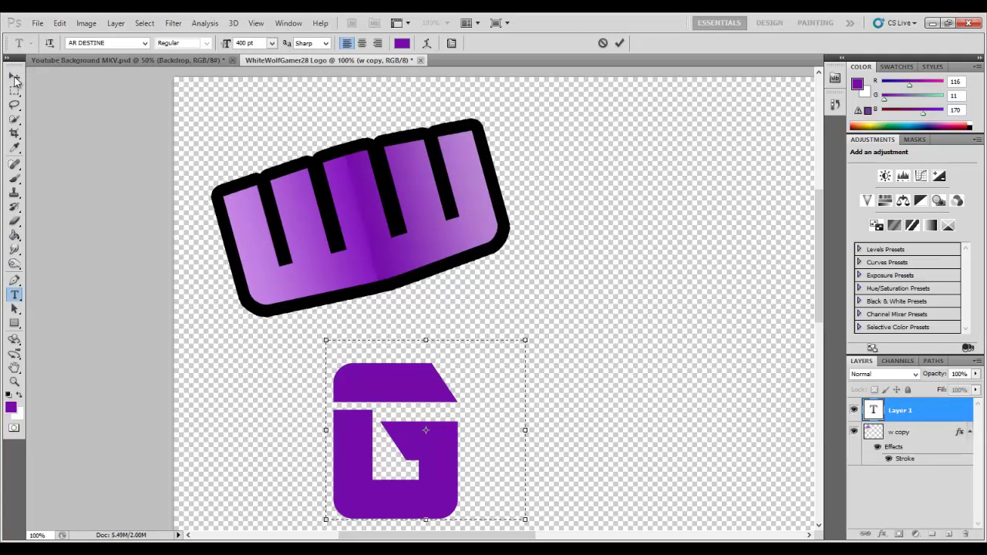
Step: Set the foreground colour to #7711ad and apply it to the G text
click(860, 85)
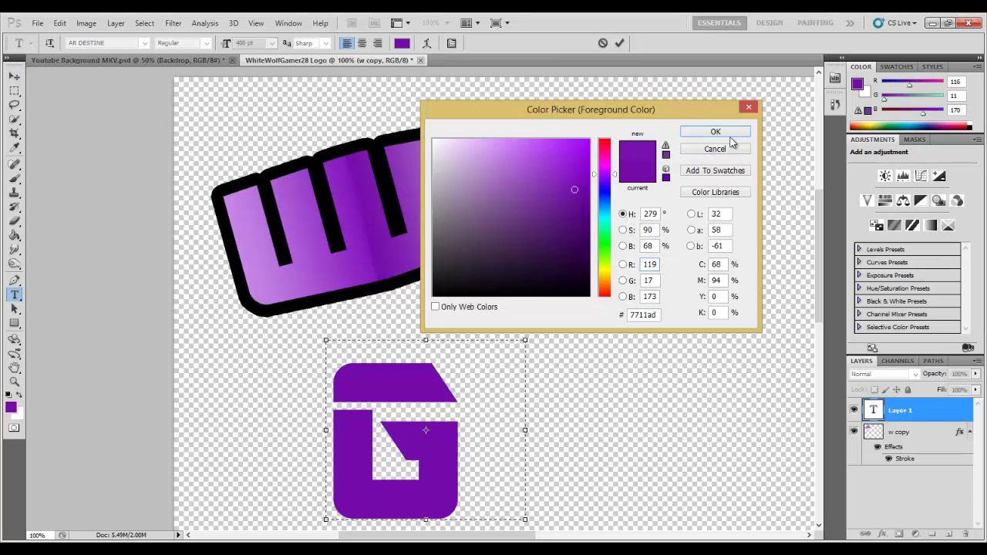
click(716, 132)
click(400, 43)
click(716, 134)
Step: Commit the G text and move the letter to the right beneath the W
scroll(537, 324, down, 2)
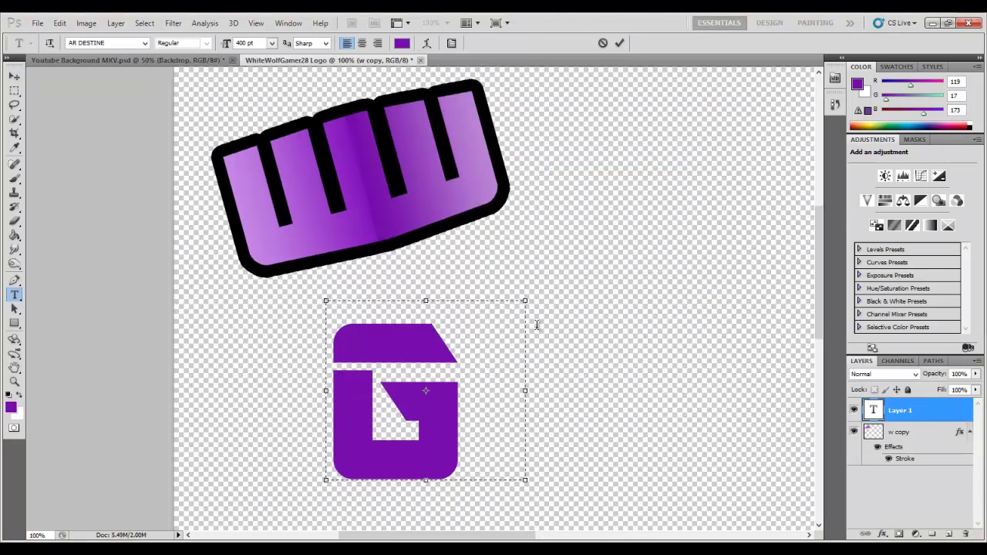
scroll(537, 324, down, 3)
click(14, 76)
drag(465, 468, 544, 452)
Step: Add a thick black stroke to the G text layer
right_click(902, 410)
click(867, 68)
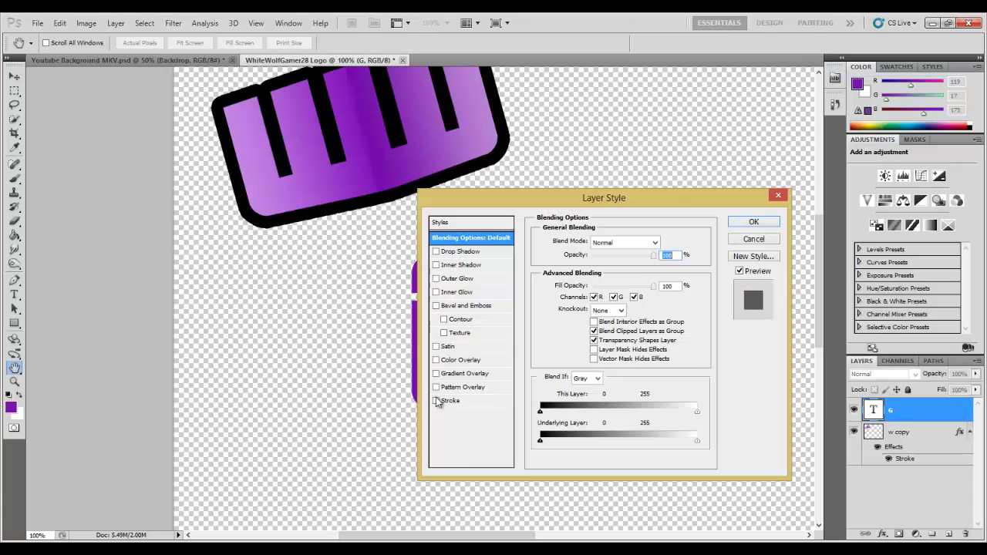
click(436, 402)
drag(604, 197, 767, 100)
drag(710, 143, 756, 144)
Step: Add a linear gradient overlay with the Foreground to Background preset to the G layer
click(628, 276)
click(779, 170)
click(385, 131)
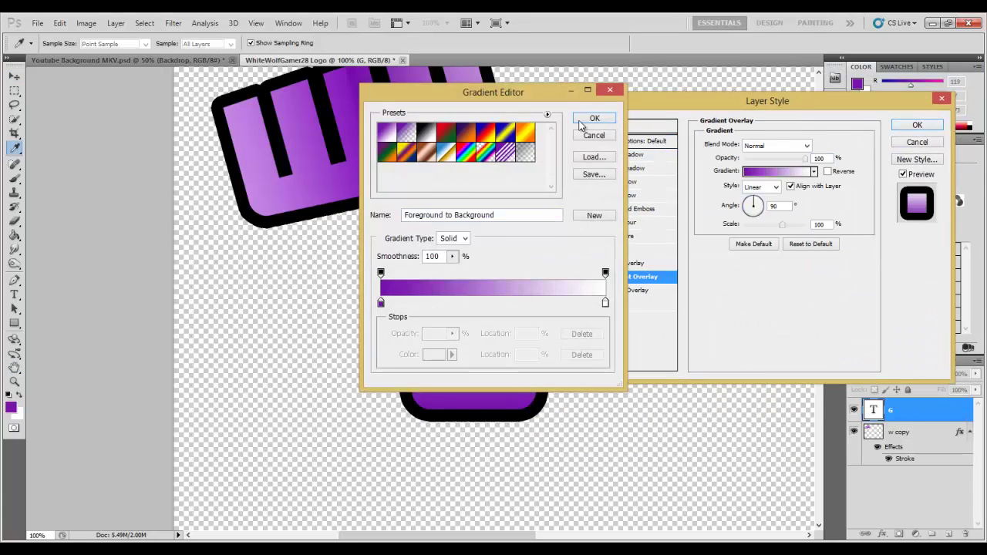
click(594, 118)
click(917, 125)
Step: Place the G layer beneath the W layer and move the G up so the W overlaps it
drag(476, 339, 355, 339)
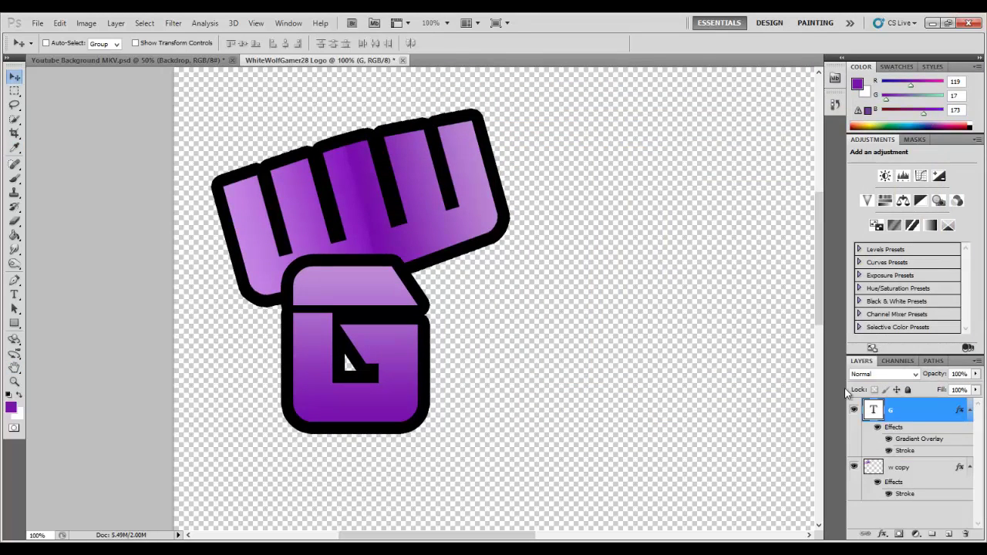
double_click(925, 409)
click(916, 142)
drag(925, 410, 925, 501)
drag(355, 346, 390, 271)
Step: Set the blend mode of the w copy layer to Normal
click(925, 410)
double_click(925, 409)
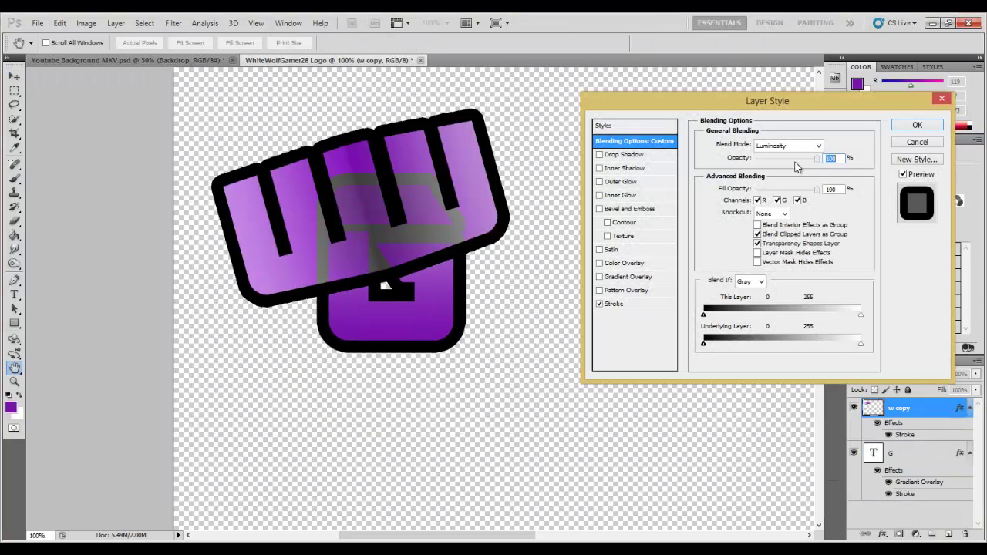
click(786, 145)
click(787, 145)
click(771, 462)
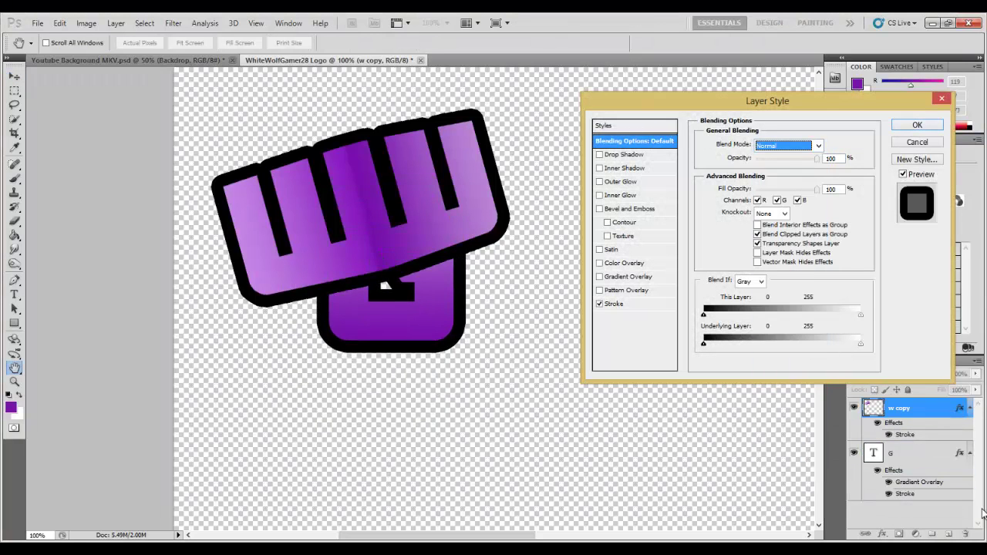
key(Escape)
Step: Put the w copy layer back beneath the G layer and set the G layer's blend mode to Luminosity
drag(926, 410, 925, 501)
double_click(926, 409)
click(786, 144)
click(788, 462)
click(917, 125)
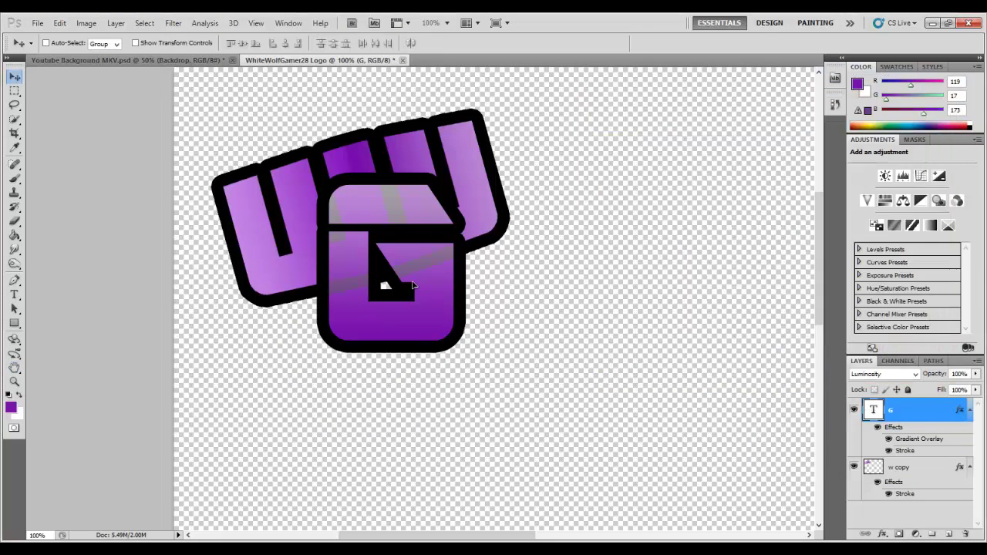
Step: Rotate the G about 2.4° clockwise and position it over the lower-left part of the W
drag(413, 285, 390, 243)
key(ctrl+t)
drag(370, 309, 362, 339)
drag(493, 482, 510, 466)
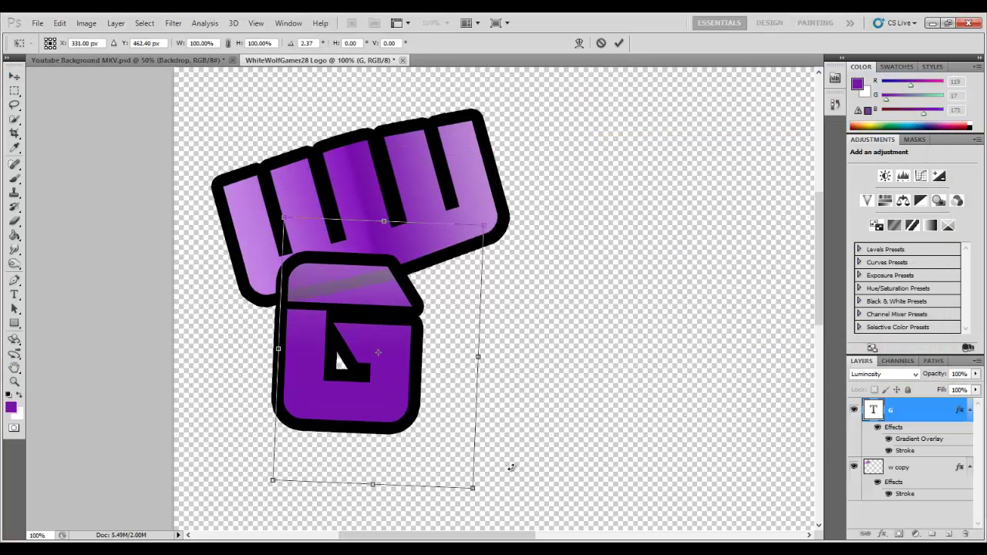
key(Return)
drag(417, 463, 392, 409)
Step: Set the G layer's blend mode to Normal
key(h)
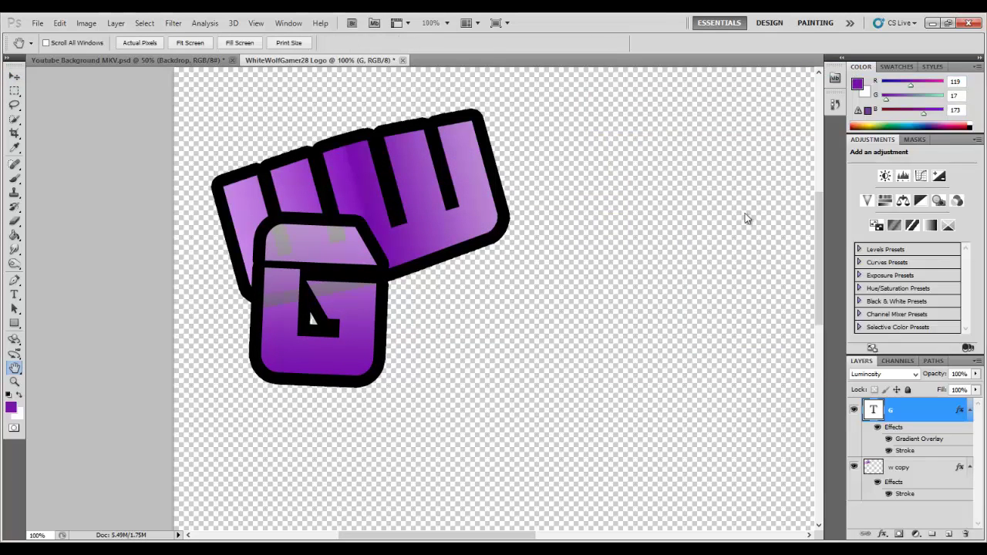
double_click(925, 410)
click(917, 124)
Step: Add the text "28" to the right of the G, at a smaller size than the G
key(t)
drag(466, 296, 718, 481)
text(2)
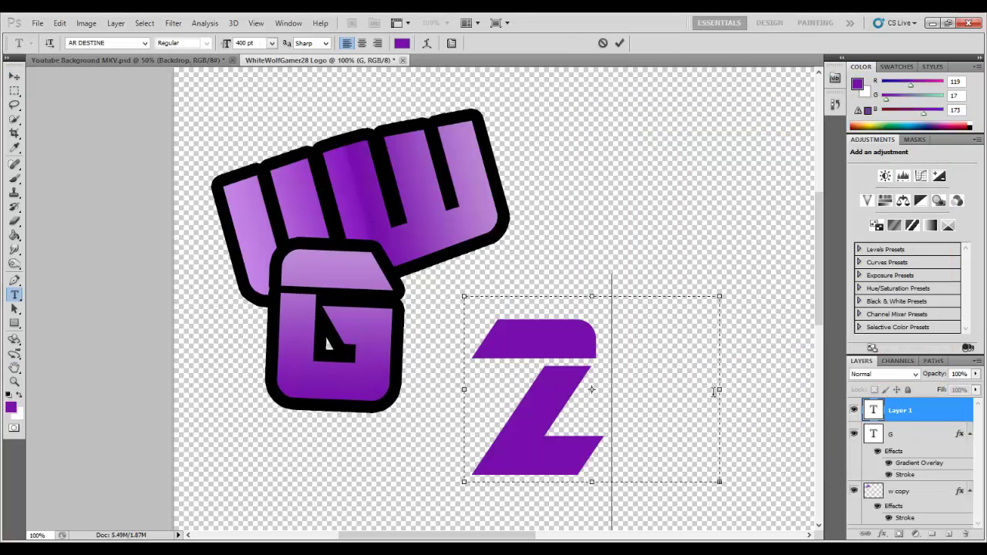
key(ctrl+a)
text(28)
key(ctrl+Return)
key(v)
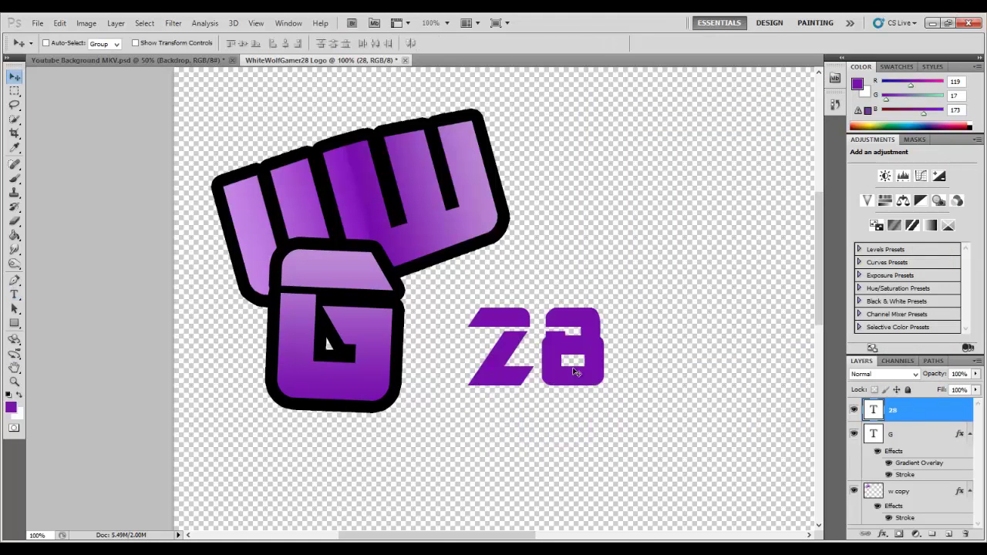
Step: Add a thick black stroke to the 28 text and move it right next to the G
right_click(909, 412)
click(848, 75)
click(622, 307)
click(917, 126)
drag(556, 370, 500, 339)
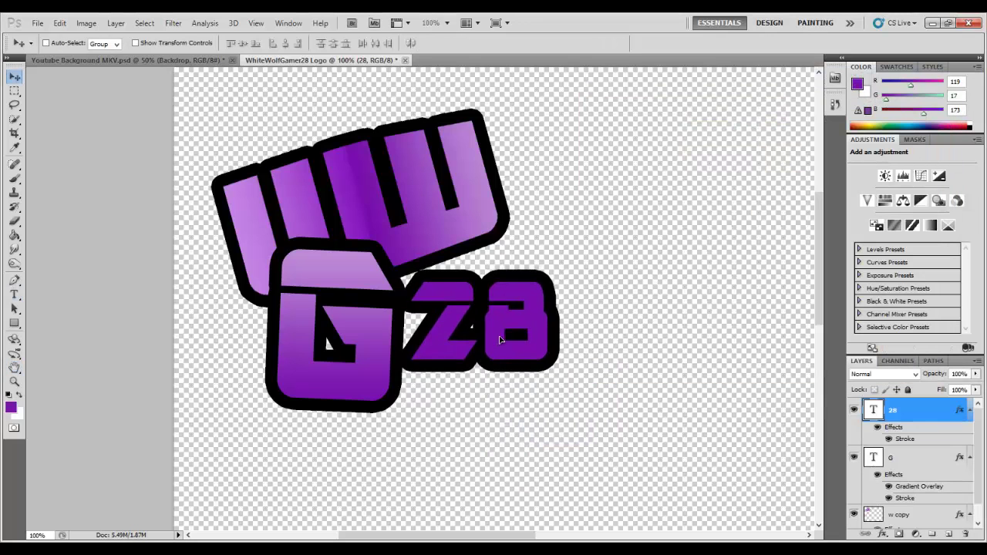
Step: Try the 28 above the right end of the W, rotated slightly clockwise
scroll(419, 378, up, 2)
drag(524, 193, 513, 290)
key(ctrl+t)
drag(679, 178, 745, 270)
key(Return)
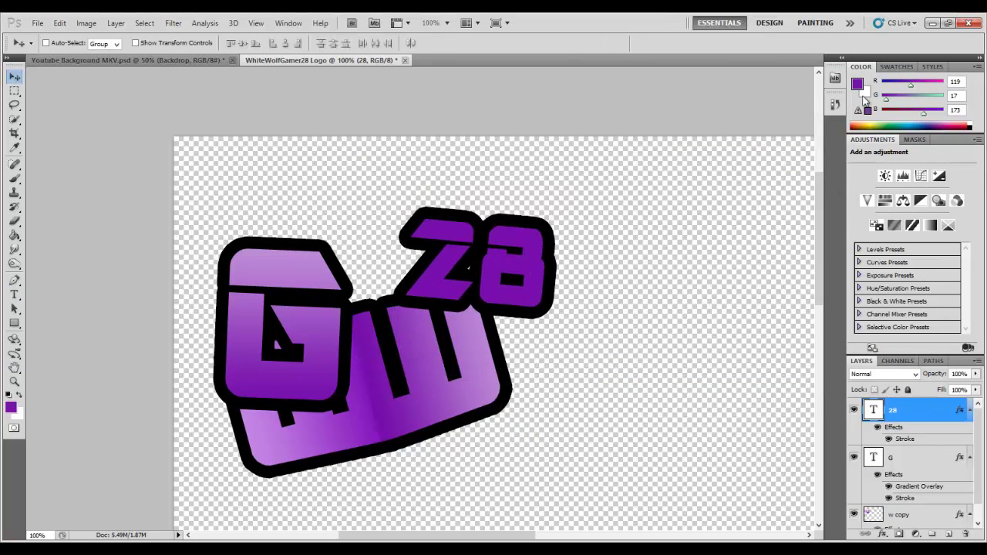
Step: Set the foreground colour to a lighter purple, RGB 143, 60, 187
click(857, 83)
click(542, 178)
click(713, 131)
Step: Rasterize the 28 text and fill it with the lighter purple using the Paint Bucket
key(g)
click(521, 269)
key(Return)
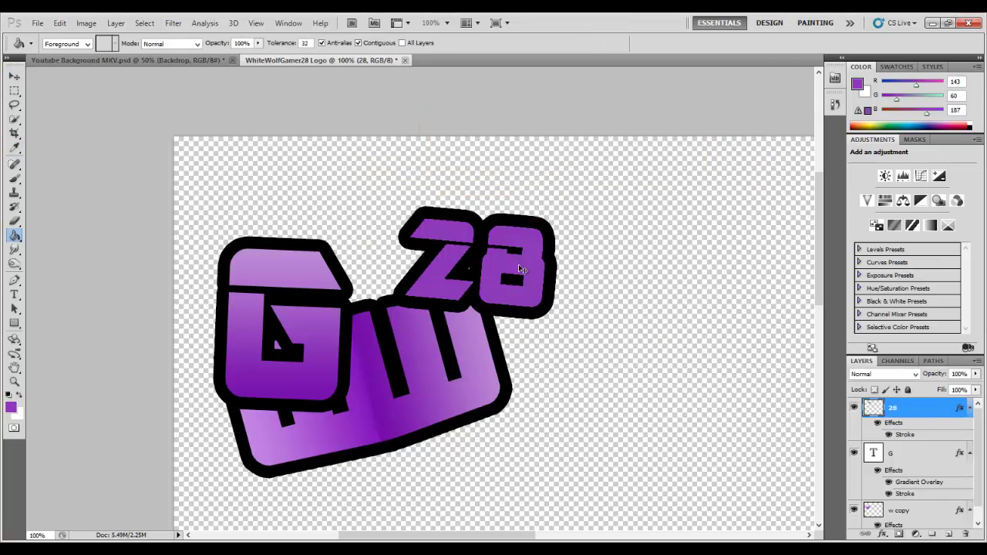
Step: Undo the fill, rotation, moves and stroke of the 28, back to the plain editable text
key(ctrl+alt+z)
key(ctrl+alt+z)
key(ctrl+alt+z)
key(ctrl+alt+z)
key(ctrl+alt+z)
key(ctrl+alt+z)
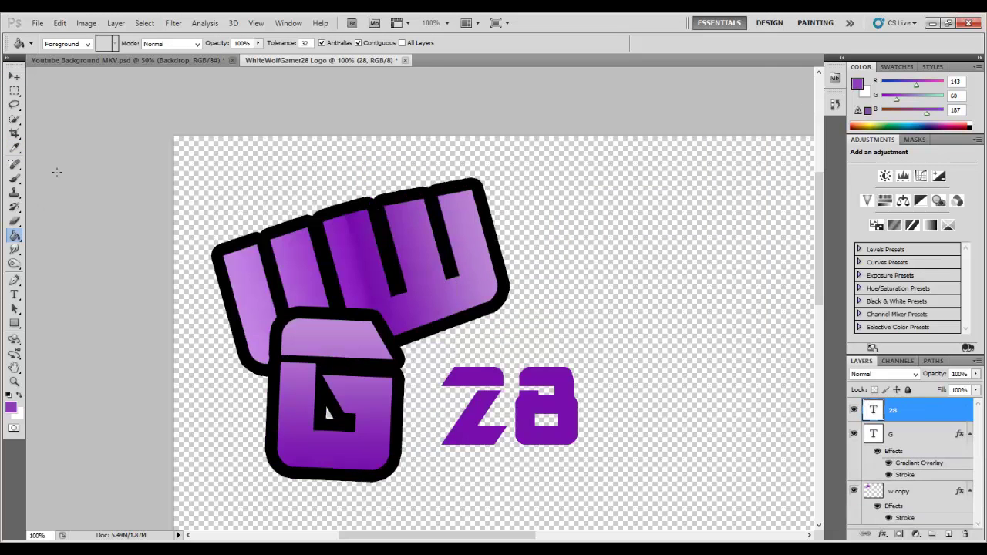
Step: Recolour the 28 text to the lighter purple and move it up beneath the right end of the W
key(t)
double_click(459, 414)
click(402, 42)
click(714, 131)
key(v)
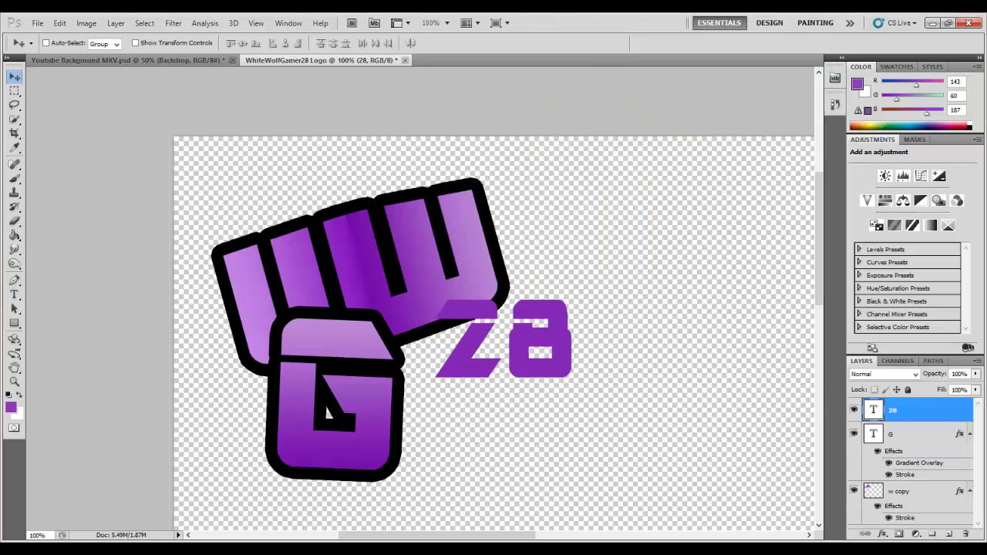
Step: Apply a black stroke, a gradient overlay and a satin effect to the 28 text layer
double_click(925, 409)
click(629, 276)
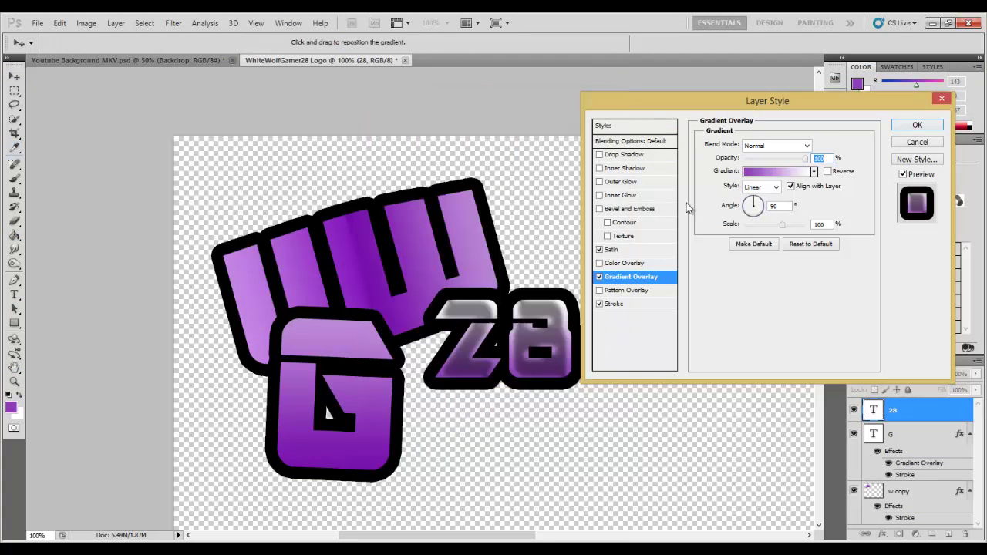
click(599, 249)
click(613, 249)
key(Return)
Step: Move the W lower and place the G above its left part, tilting the G further clockwise
key(alt+bracketleft)
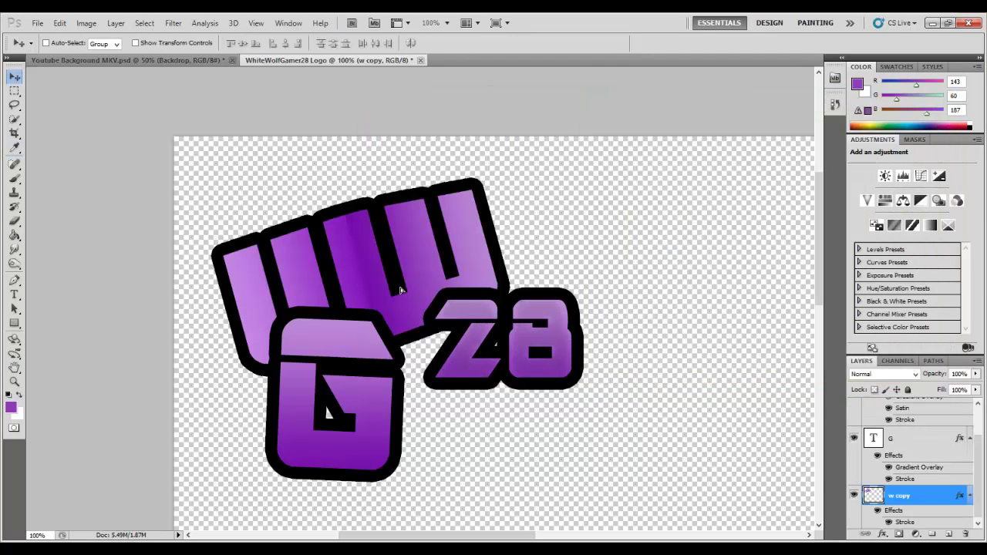
key(ctrl+shift+t)
key(ctrl+t)
drag(462, 201, 474, 177)
key(alt+bracketright)
click(432, 221)
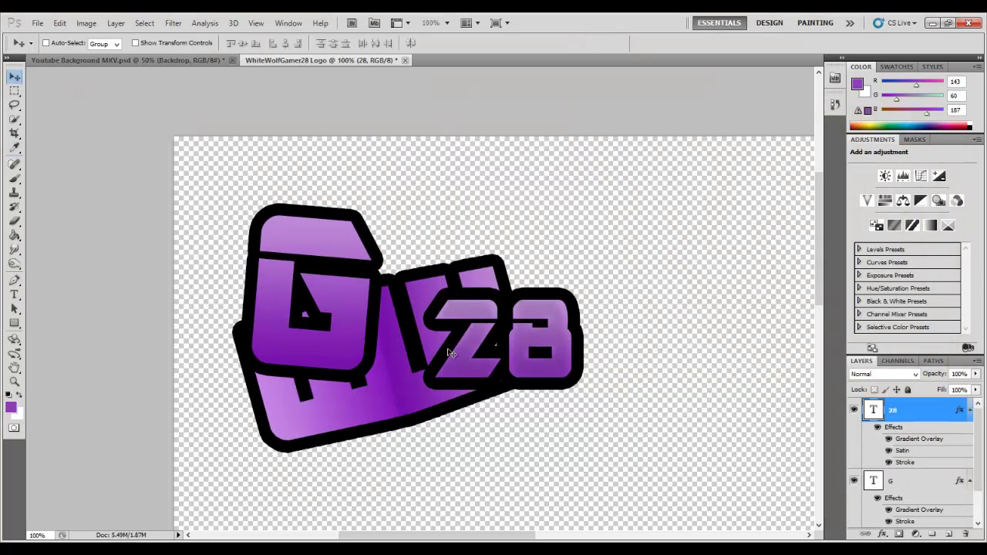
Step: Rotate the 28 slightly clockwise and place it above the right end of the W
key(ctrl+t)
drag(698, 165, 706, 204)
key(Return)
Step: Tilt the G counterclockwise and move it down over the lower middle of the W
key(alt+bracketleft)
key(alt+bracketleft)
drag(305, 251, 308, 215)
key(ctrl+t)
drag(370, 123, 363, 116)
drag(324, 247, 401, 427)
key(alt+bracketright)
key(Return)
key(ctrl+t)
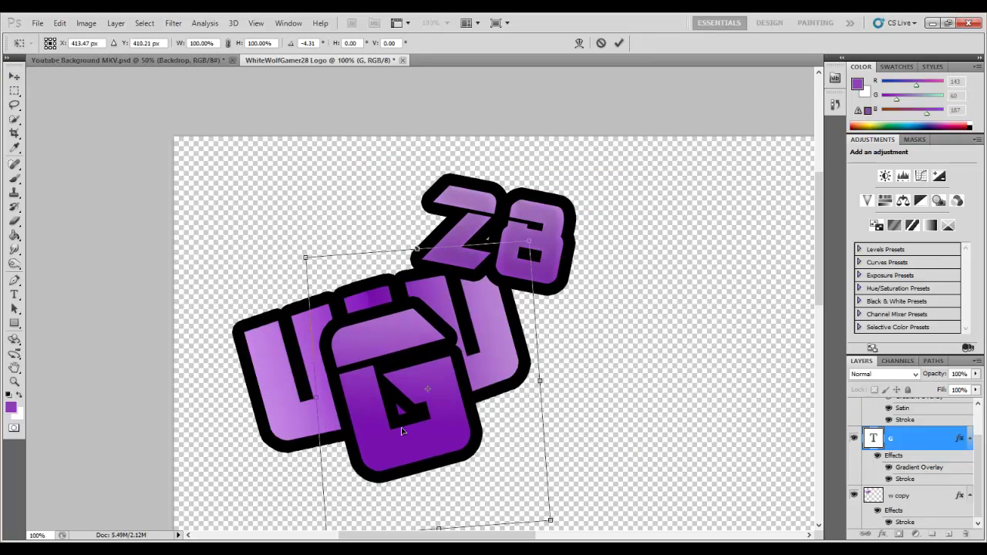
Step: Try a lower opacity and different Blend If tonal ranges on the G layer
double_click(909, 439)
key(Return)
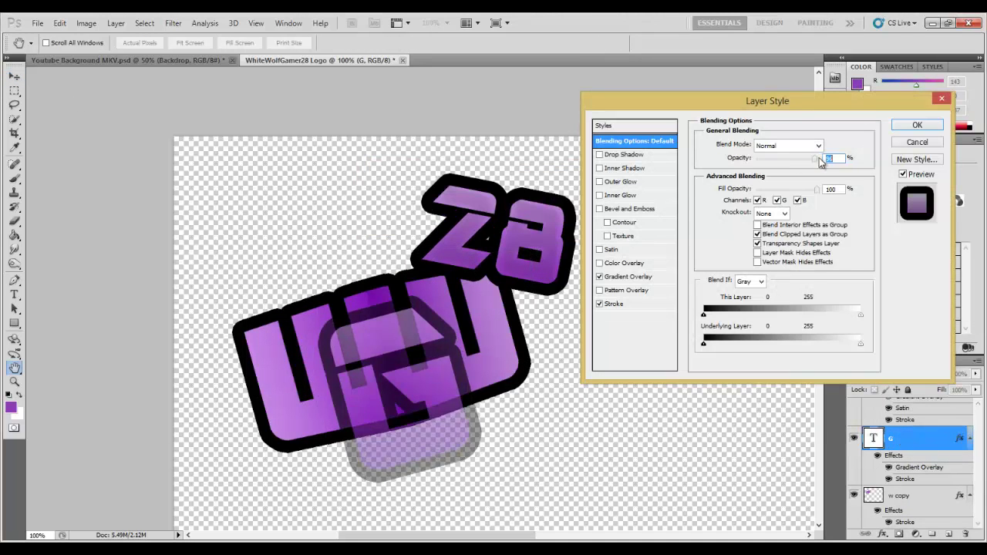
mouse_move(703, 309)
mouse_down()
mouse_move(764, 316)
mouse_move(704, 315)
mouse_up()
drag(703, 344, 713, 347)
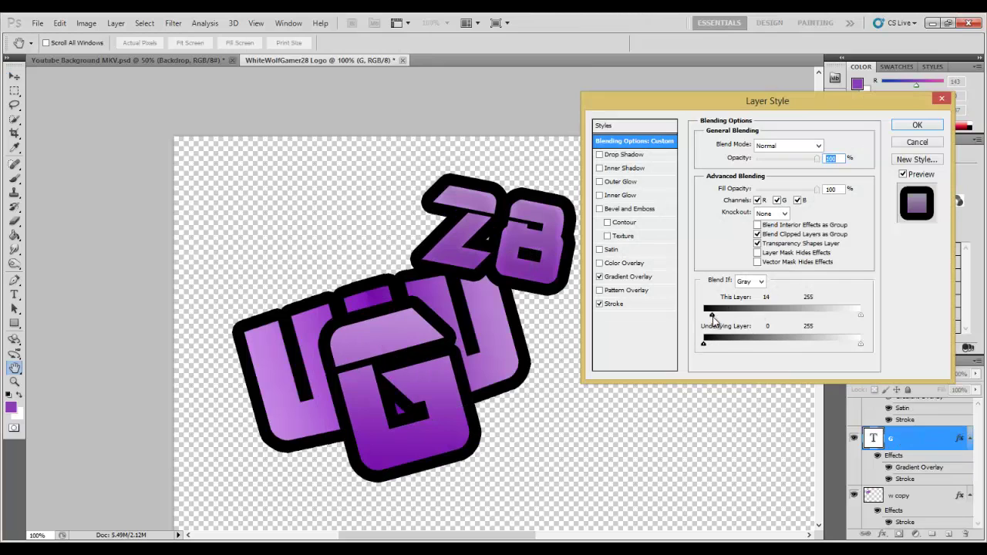
drag(723, 315, 738, 315)
mouse_move(703, 344)
mouse_down()
mouse_move(711, 346)
mouse_move(703, 344)
mouse_up()
drag(738, 315, 703, 315)
drag(778, 315, 860, 315)
Step: Try the Luminosity and Difference blend modes on the G layer
click(788, 145)
click(780, 469)
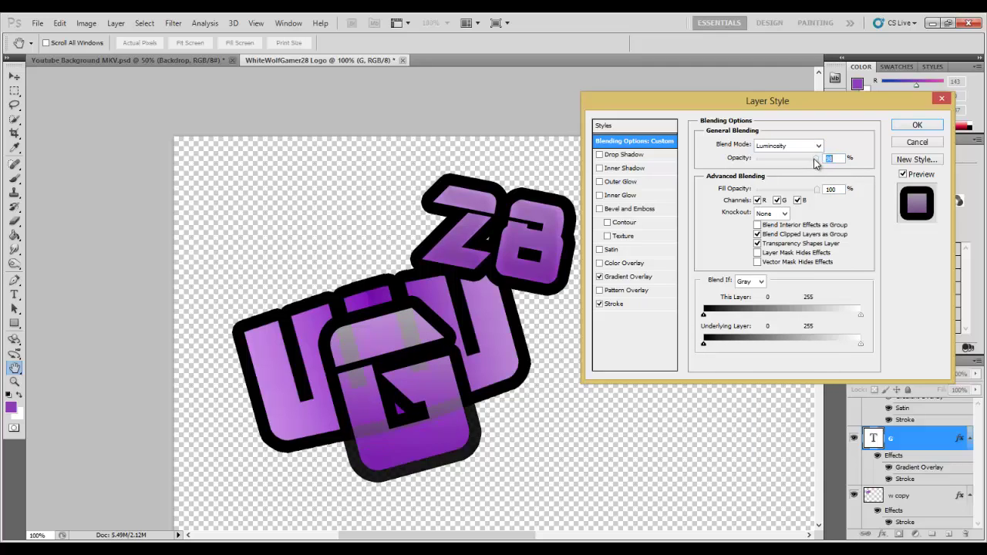
click(786, 145)
click(778, 385)
key(Return)
click(14, 78)
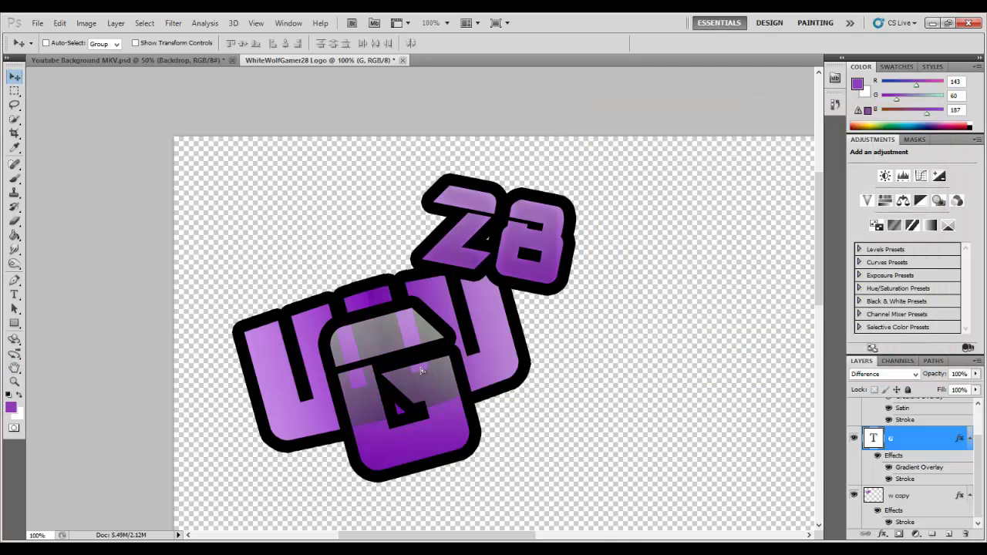
Step: Move the G slightly lower on the W and shift the 28 down and left against the W
drag(503, 373, 509, 399)
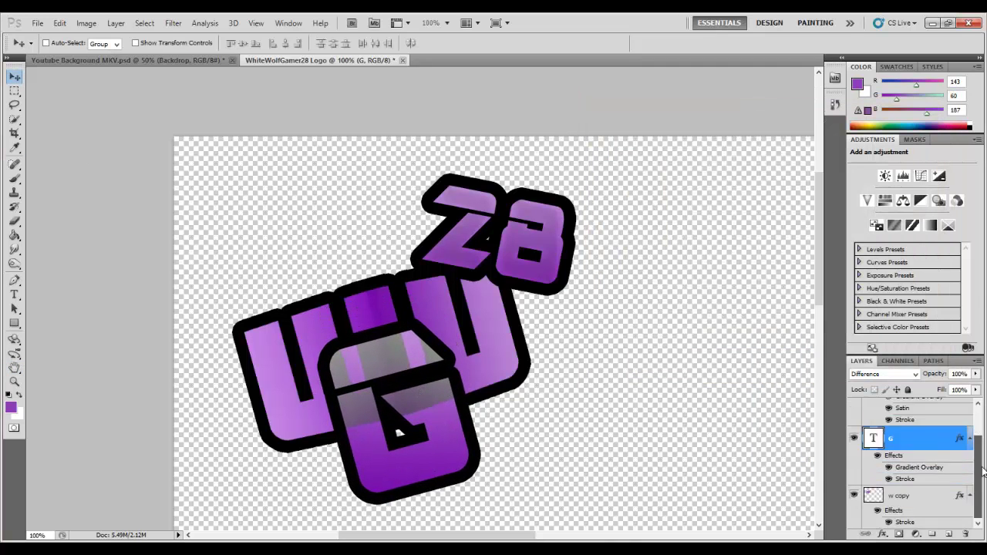
drag(541, 226, 540, 242)
key(ctrl+t)
key(Return)
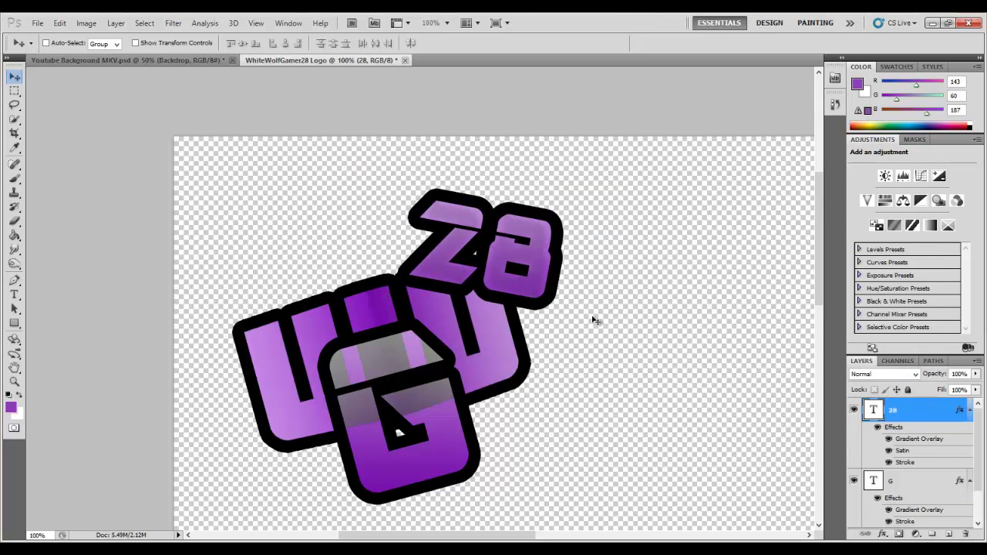
Step: Select the 28, G and W layers together and move the whole logo down and right on the canvas
ctrl+shift+click(385, 416)
key(ctrl+t)
key(Return)
key(ctrl+minus)
key(ctrl+minus)
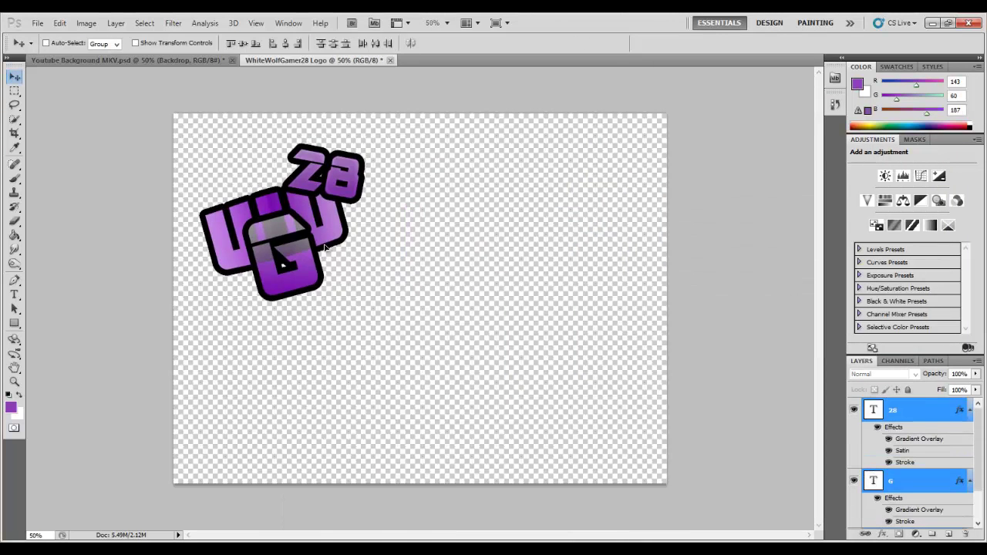
drag(327, 230, 368, 327)
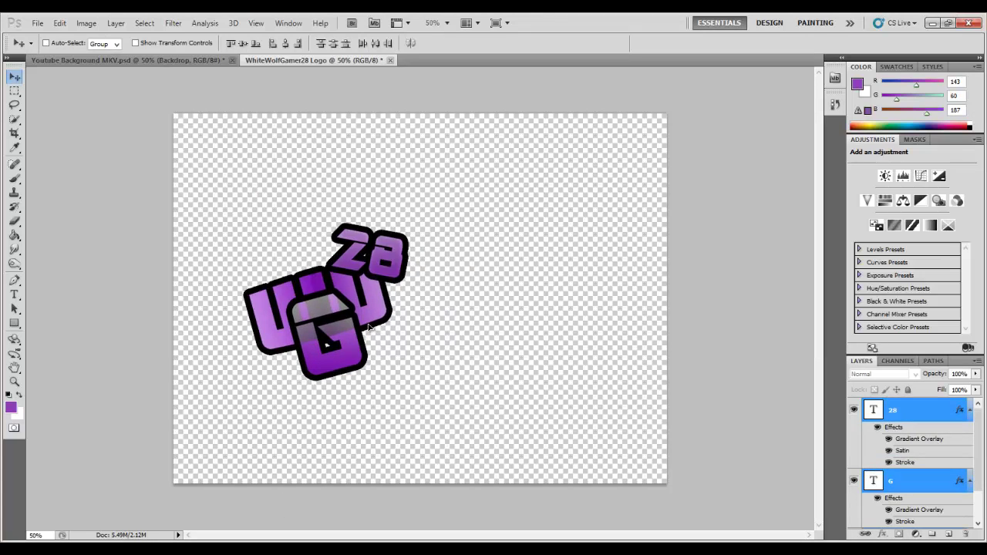
drag(343, 278, 223, 255)
key(ctrl+Tab)
Step: Set the G layer's blend mode to Linear Light
double_click(917, 480)
click(787, 145)
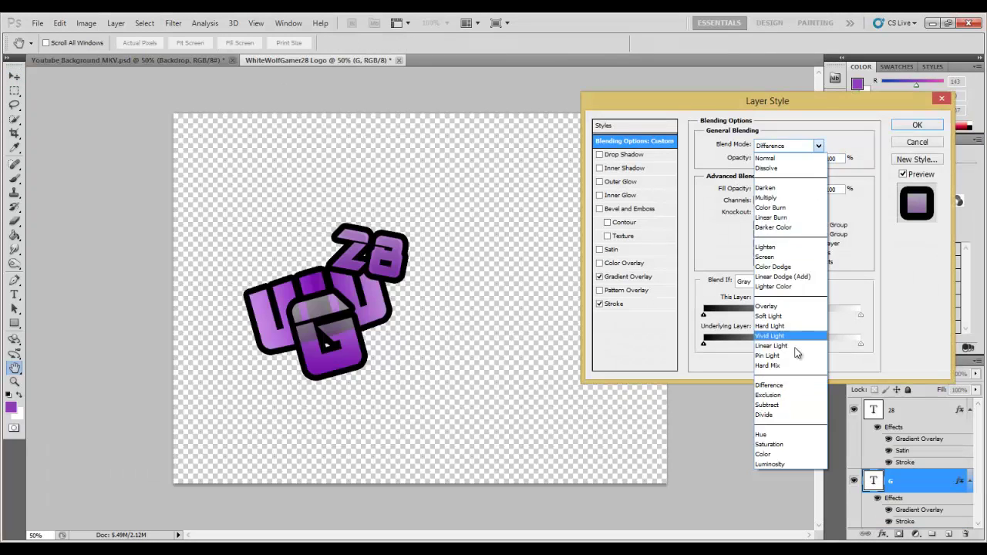
click(786, 365)
key(Return)
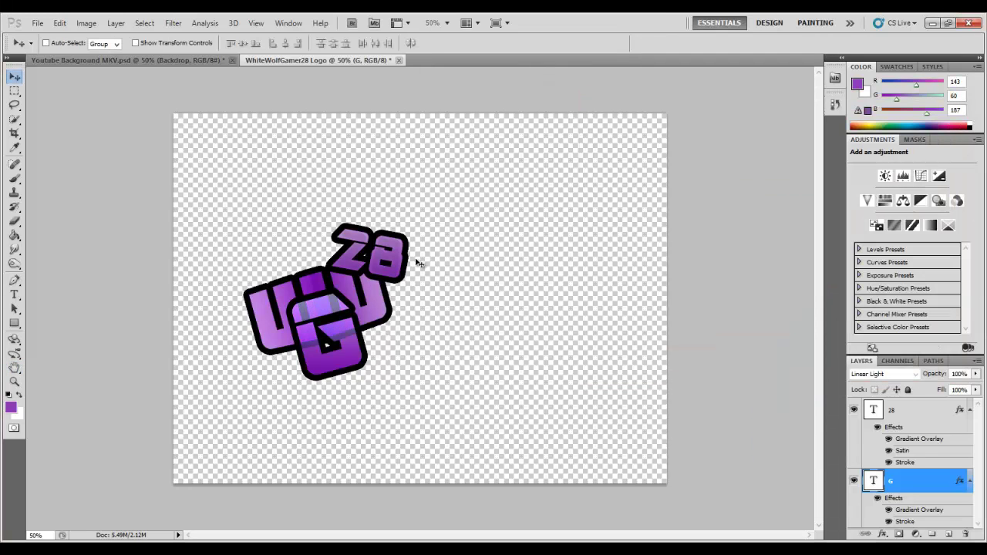
Step: Merge the 28, G and W layers into a single layer
scroll(909, 493, down, 2)
click(918, 409)
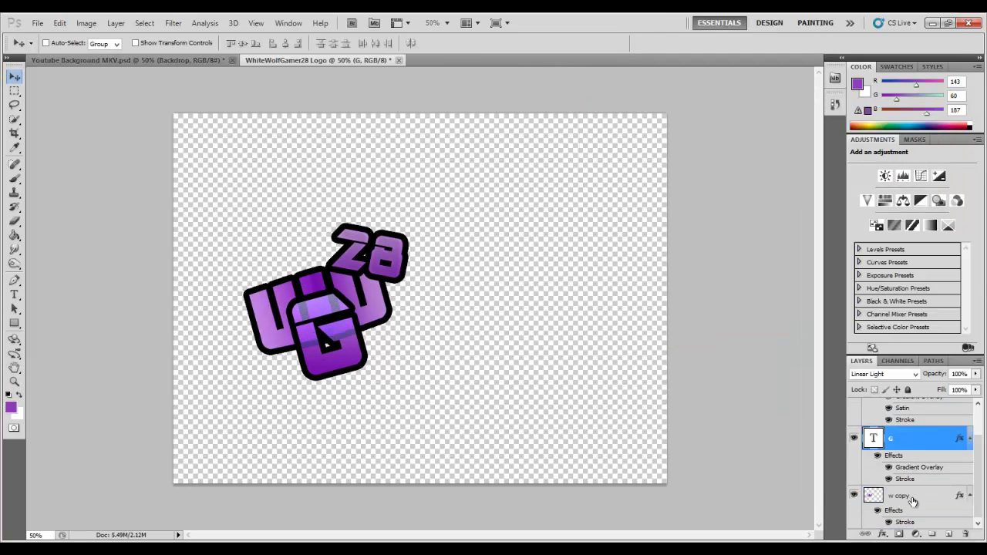
shift+click(917, 480)
right_click(918, 480)
click(851, 195)
key(ctrl+e)
Step: Rename the merged layer Wolf Logo and move the logo near the centre of the canvas
drag(194, 266, 211, 260)
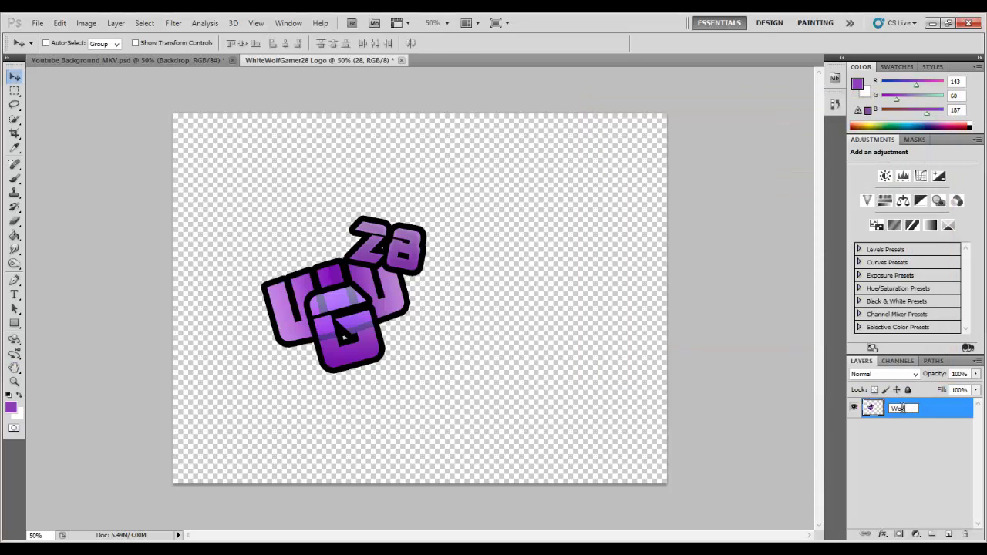
drag(428, 303, 490, 276)
Step: Draw a large purple ellipse shape that covers the whole logo
click(14, 323)
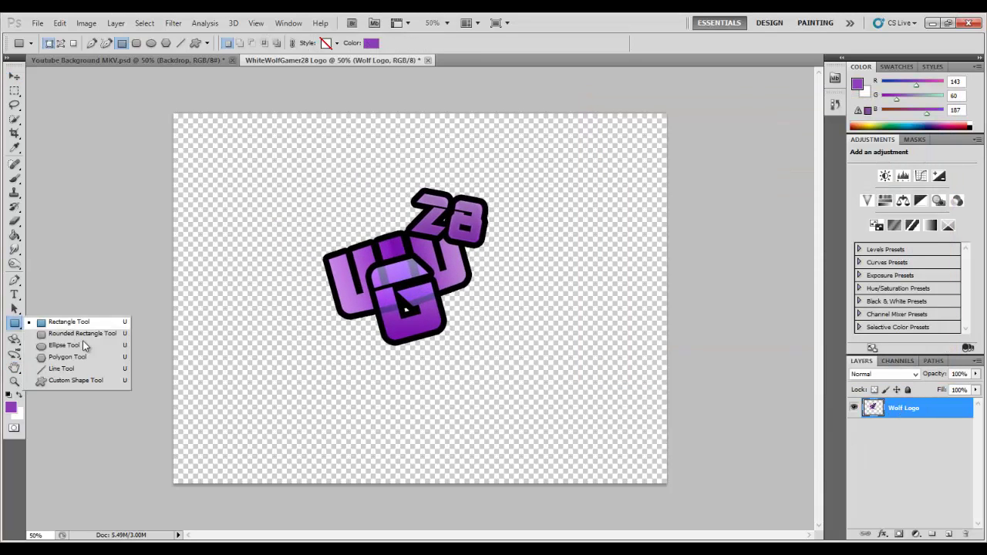
click(77, 347)
drag(251, 147, 551, 414)
right_click(929, 410)
click(859, 132)
mouse_move(817, 159)
mouse_down()
mouse_move(781, 162)
mouse_move(820, 156)
mouse_up()
click(916, 125)
Step: Rasterize the ellipse layer and fill the ellipse with a brighter purple, RGB 162, 48, 223
click(10, 407)
click(555, 159)
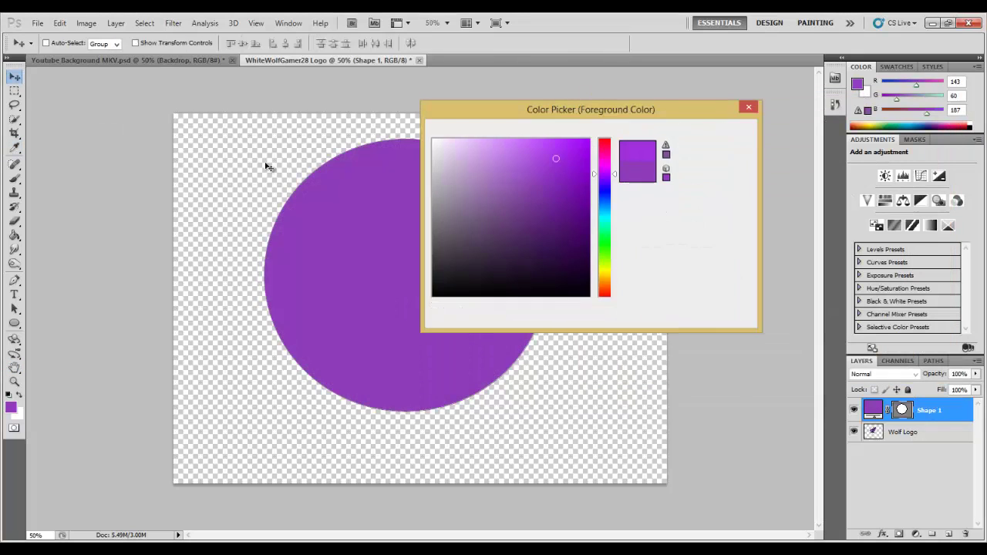
click(711, 131)
key(g)
click(460, 222)
click(461, 224)
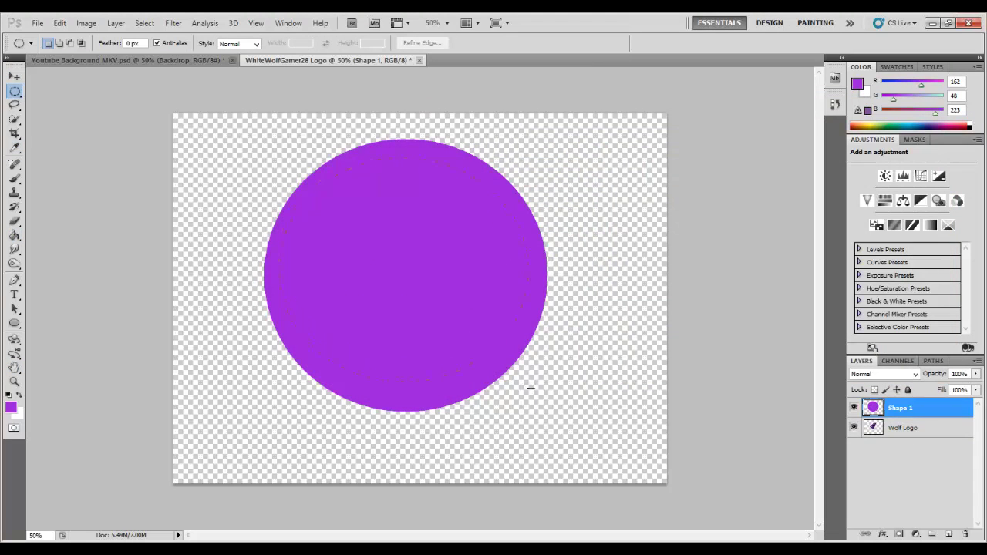
Step: Fill the ellipse with black and delete a smaller inner elliptical area to leave a ring around the logo
click(15, 76)
drag(431, 253, 192, 309)
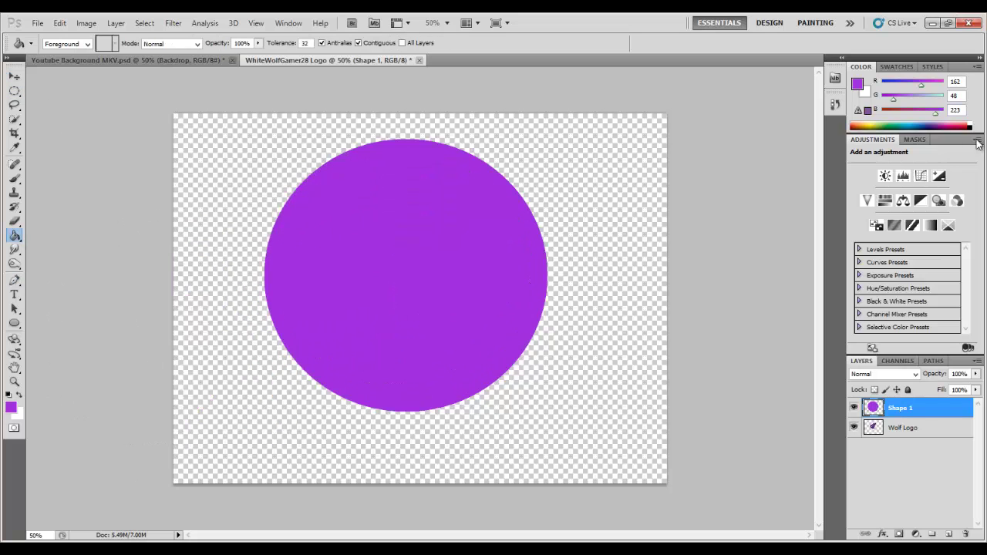
key(d)
key(shift+alt+BackSpace)
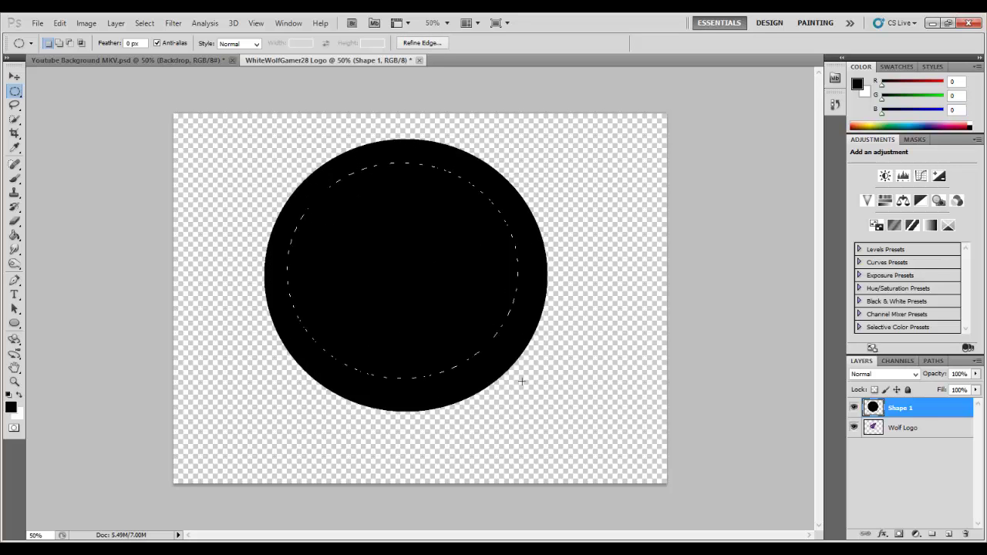
drag(424, 264, 31, 309)
right_click(921, 407)
key(Escape)
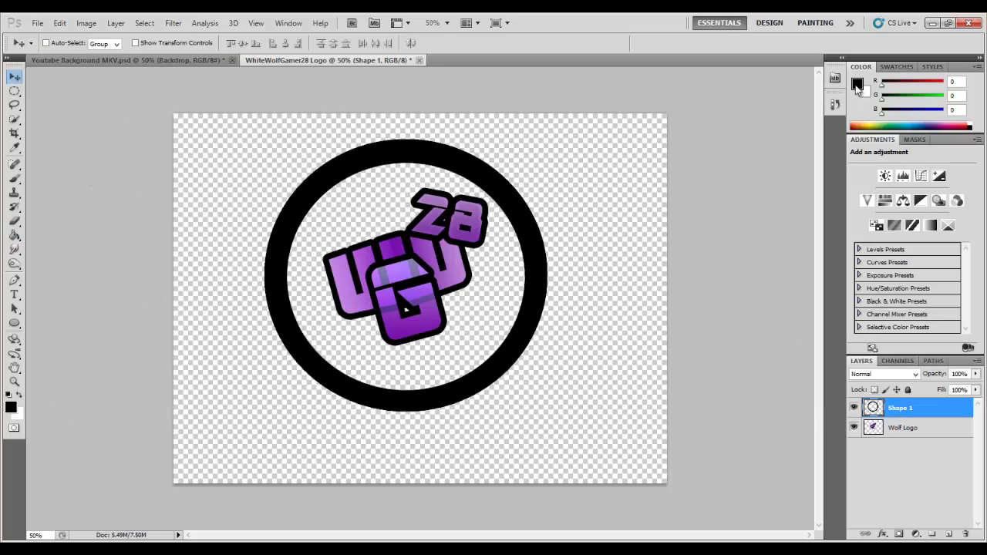
Step: Fill the ring with purple, RGB 156, 45, 214
click(10, 408)
click(715, 131)
key(g)
click(276, 275)
Step: Add a satin effect and a gradient overlay at 43% opacity to the ring
click(883, 534)
click(840, 123)
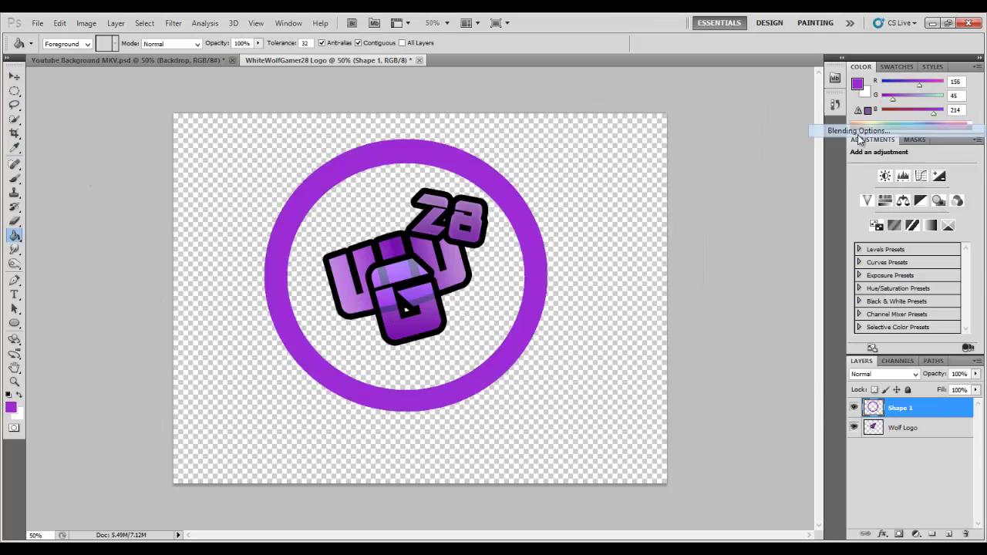
click(600, 250)
click(599, 276)
drag(815, 158, 771, 158)
click(788, 170)
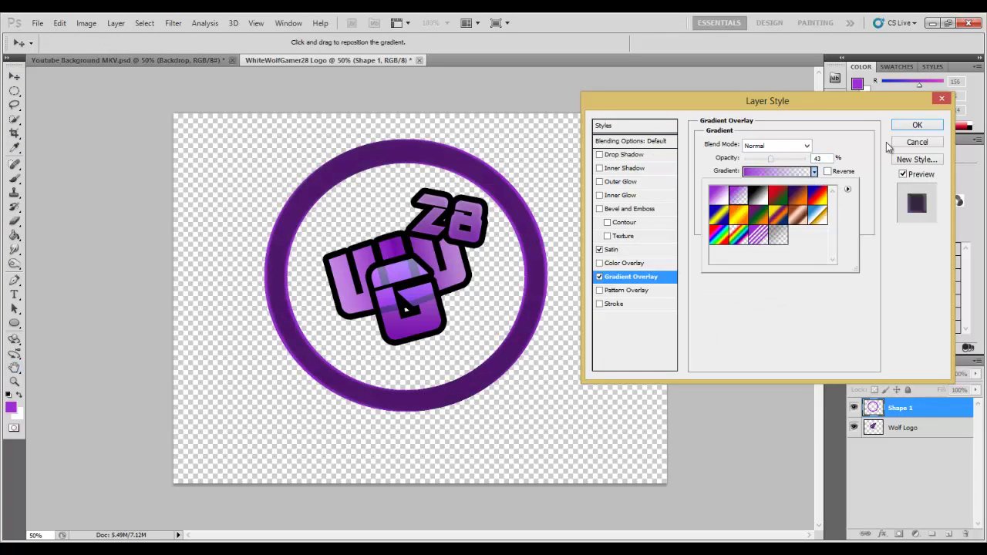
click(917, 125)
Step: Try a black stroke, a pattern overlay and a drop shadow on the ring
right_click(898, 405)
click(878, 182)
click(615, 303)
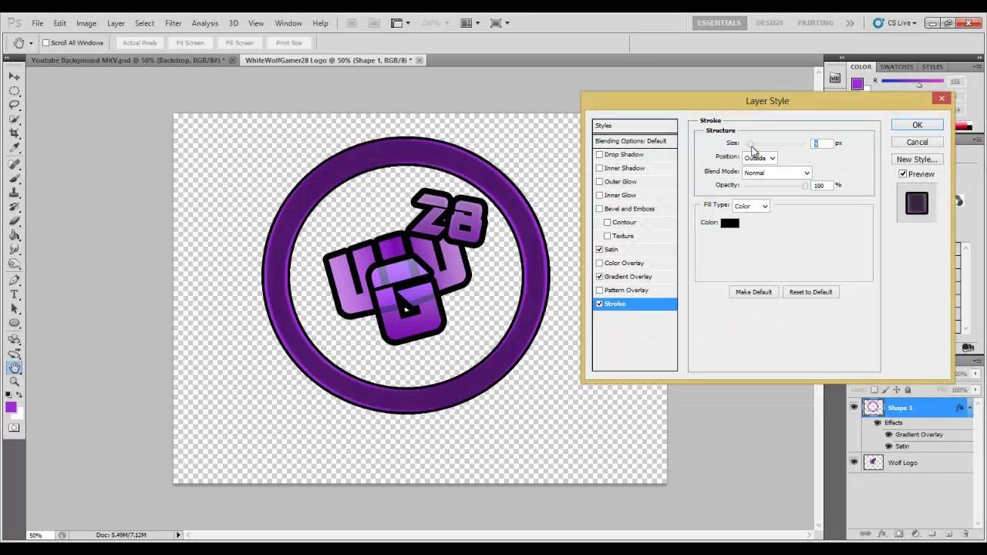
mouse_move(779, 186)
mouse_down()
mouse_move(789, 185)
mouse_move(763, 161)
mouse_up()
click(610, 289)
click(625, 154)
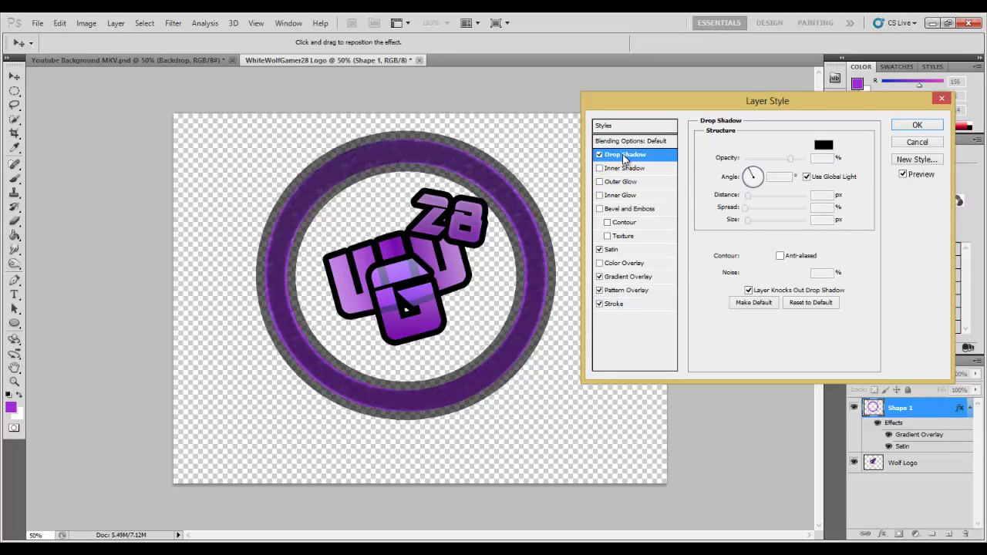
click(599, 154)
click(599, 303)
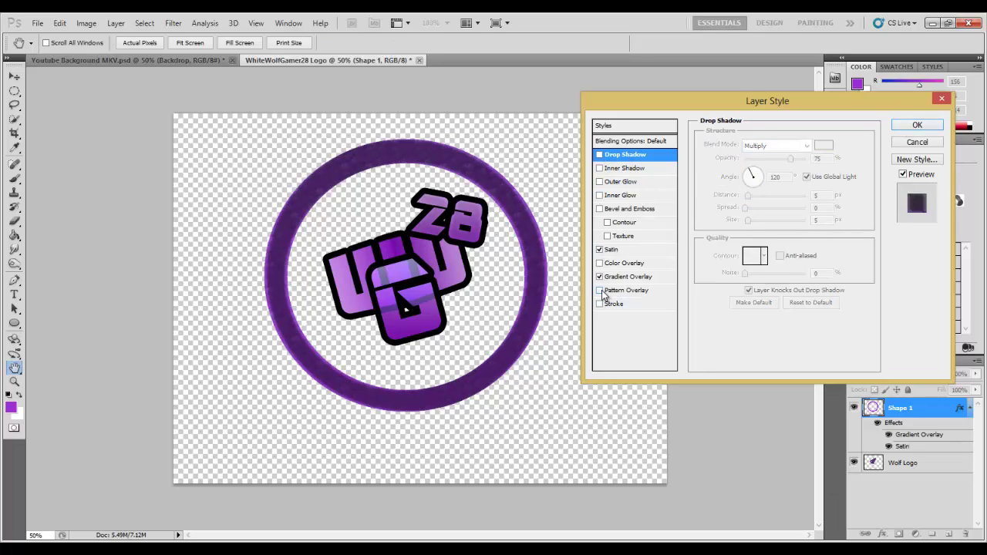
click(917, 124)
Step: Add a soft black drop shadow to the Wolf Logo layer with 100% opacity and 22 px distance
double_click(941, 463)
click(614, 155)
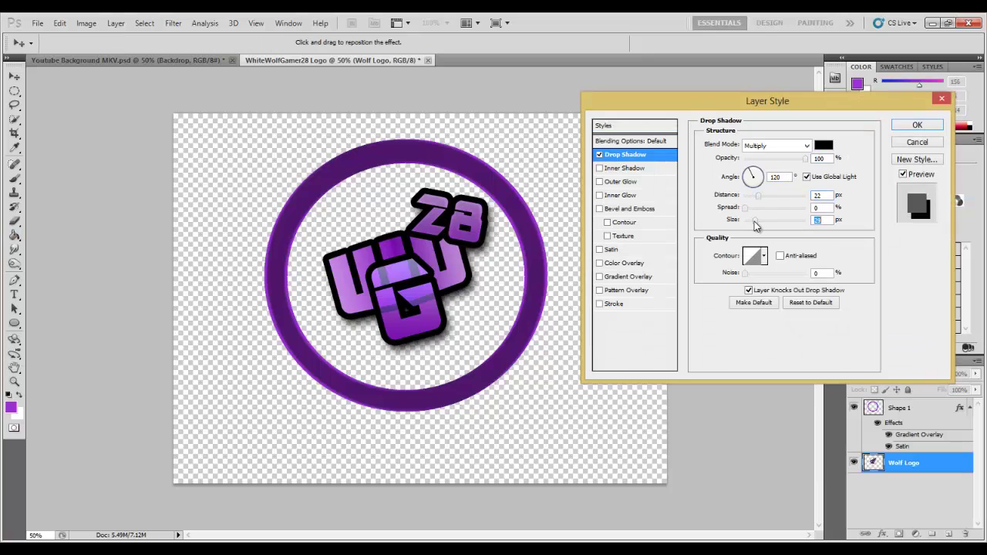
key(Return)
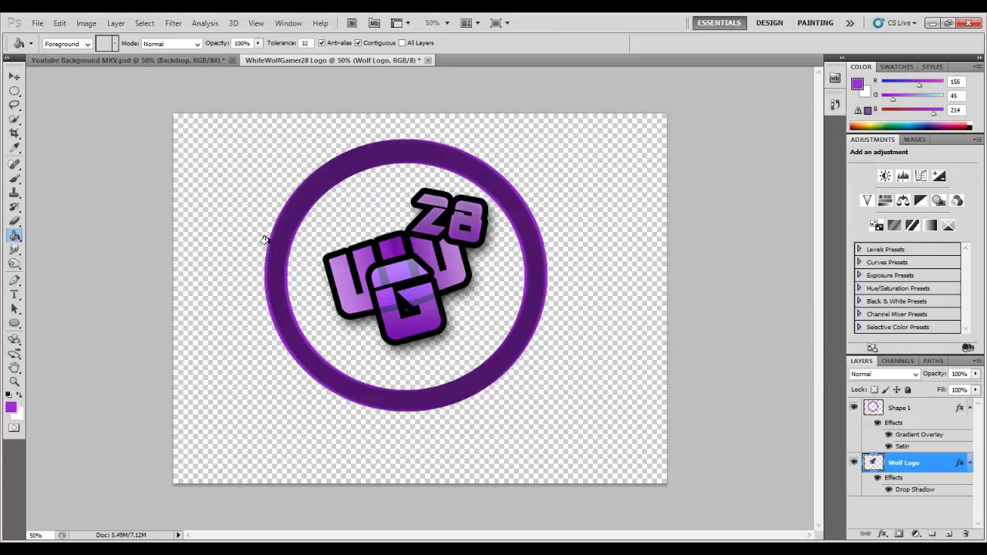
Step: Draw a purple ellipse beneath the ring and align it to fill the ring's opening
drag(524, 389, 527, 391)
key(v)
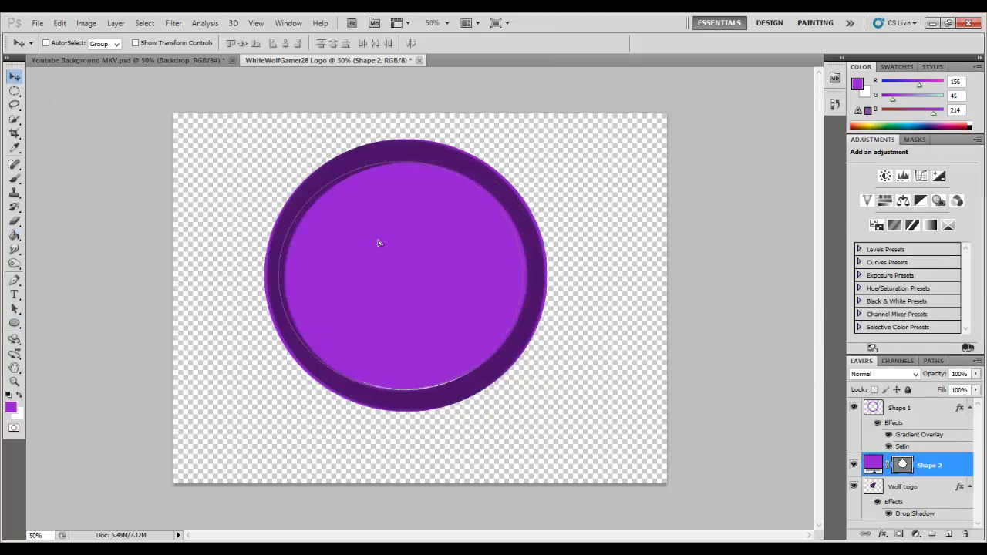
key(ctrl+t)
key(v)
click(429, 221)
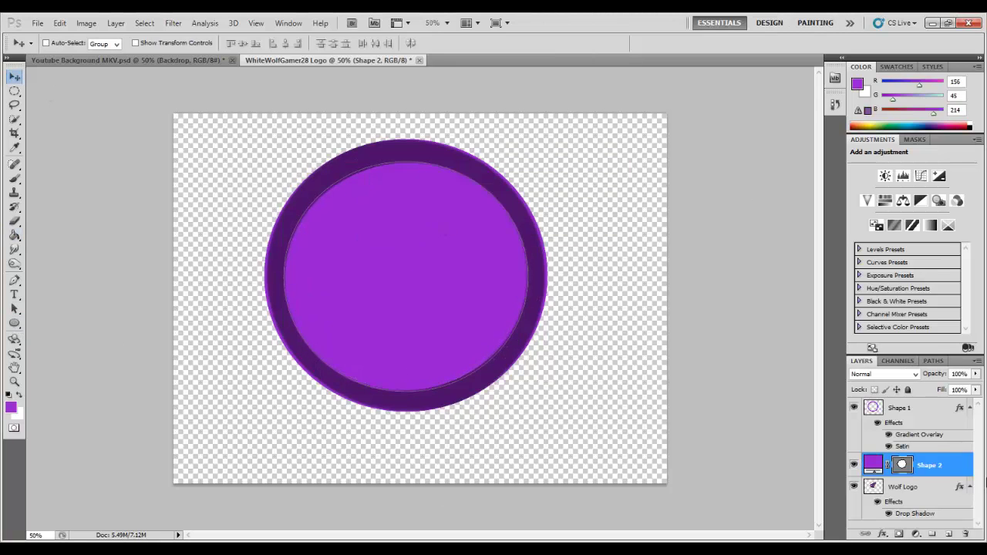
Step: Move the Wolf Logo layer above the inner ellipse and refill the ellipse with lighter purple, RGB 164, 76, 209
drag(906, 487, 919, 466)
click(925, 508)
click(10, 407)
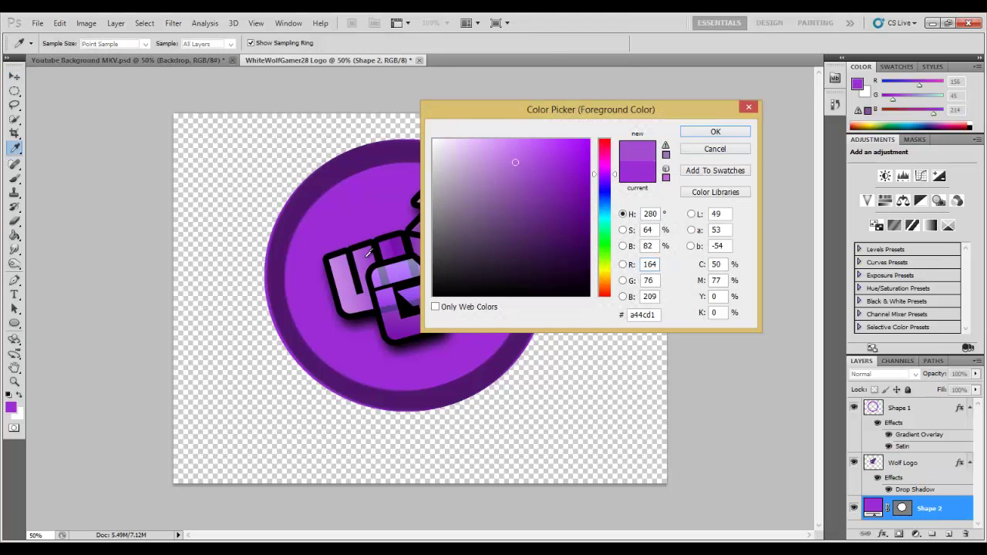
key(Return)
click(297, 299)
Step: Merge the ring and the inner ellipse into one layer, keeping the Wolf Logo layer above it
shift+click(910, 409)
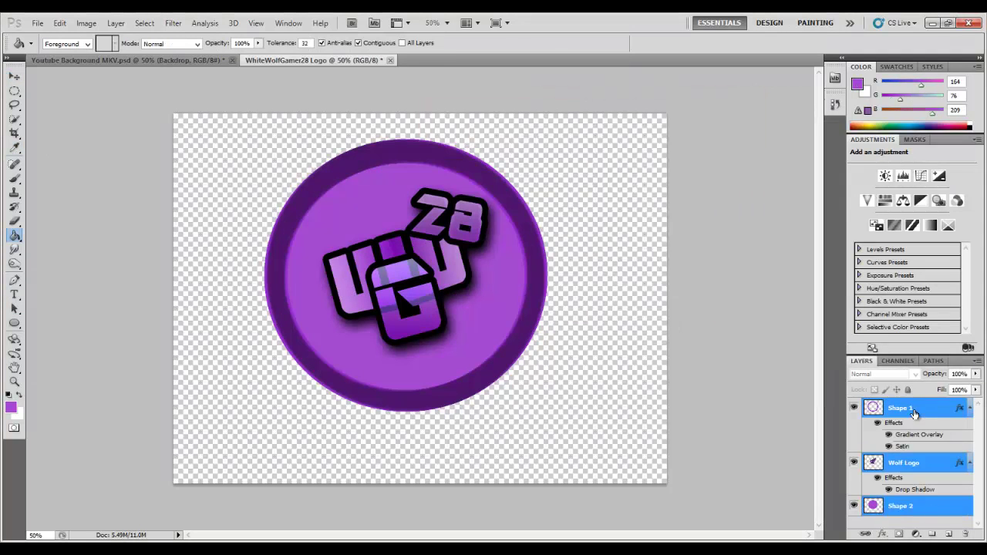
ctrl+click(910, 463)
right_click(879, 507)
click(876, 470)
drag(904, 413, 913, 470)
Step: Add a thick black outside stroke to the merged circle layer
key(ctrl+plus)
key(ctrl+plus)
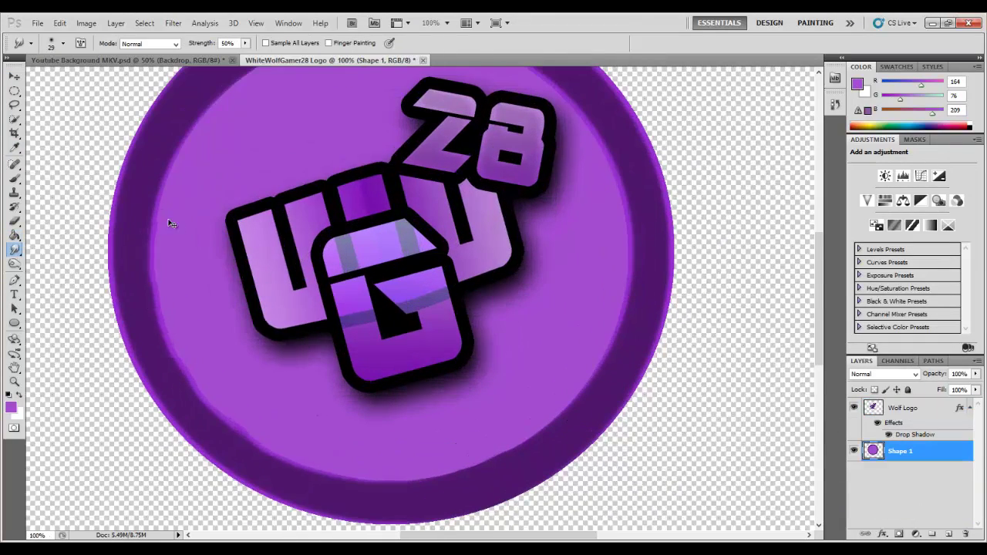
key(ctrl+minus)
key(ctrl+minus)
click(902, 407)
right_click(902, 451)
click(848, 173)
click(615, 304)
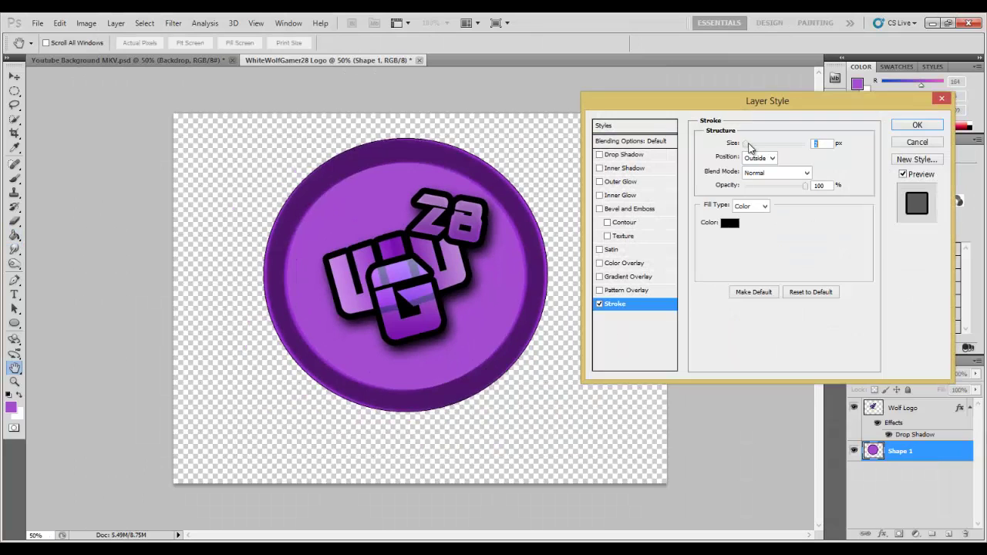
drag(748, 147, 759, 145)
key(Return)
Step: Move the Wolf Logo slightly left within the purple circle
key(v)
ctrl+click(415, 268)
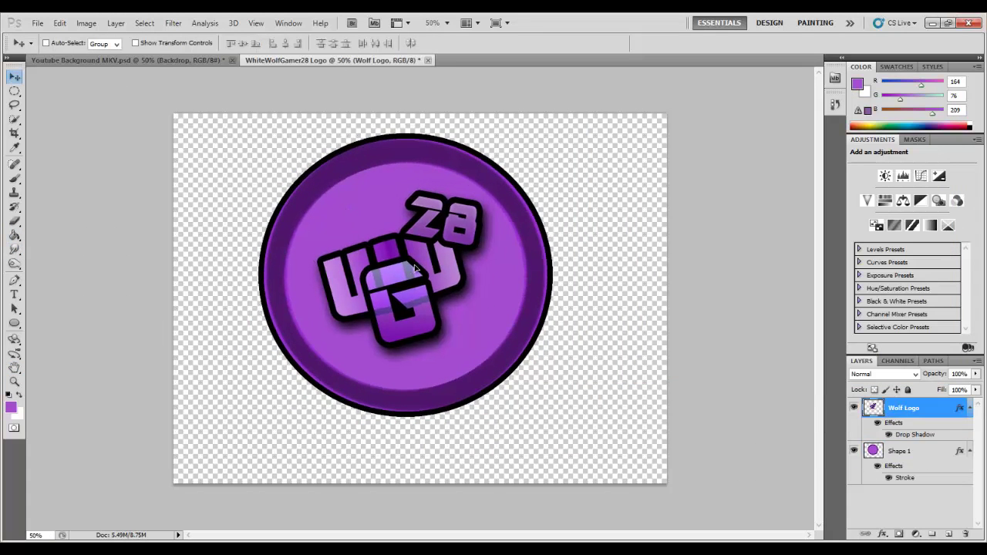
right_click(902, 407)
click(848, 412)
click(469, 221)
key(ctrl+z)
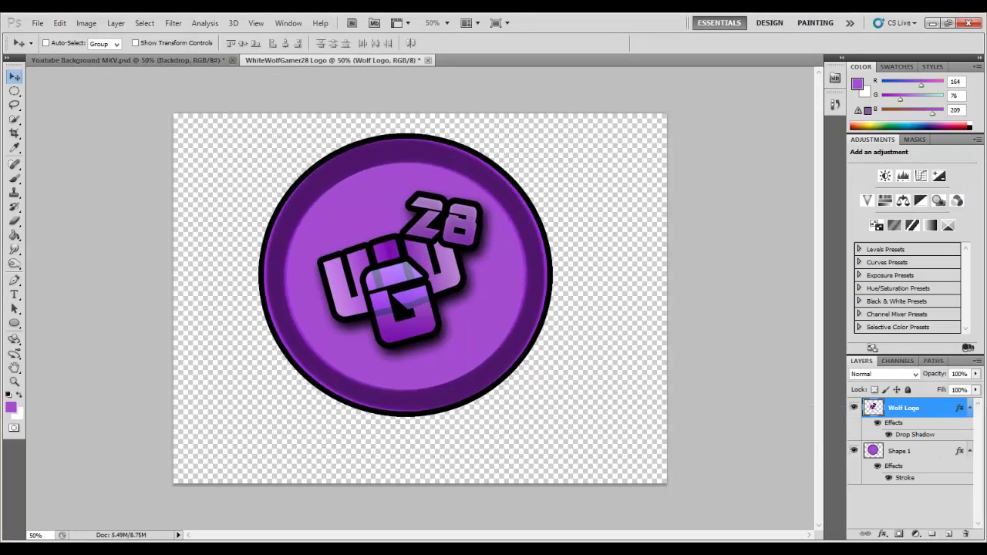
Step: Copy the Wolf Logo into the YouTube background document, shrink it and place it just left of the content area
drag(395, 285, 177, 232)
key(ctrl+t)
drag(293, 293, 289, 283)
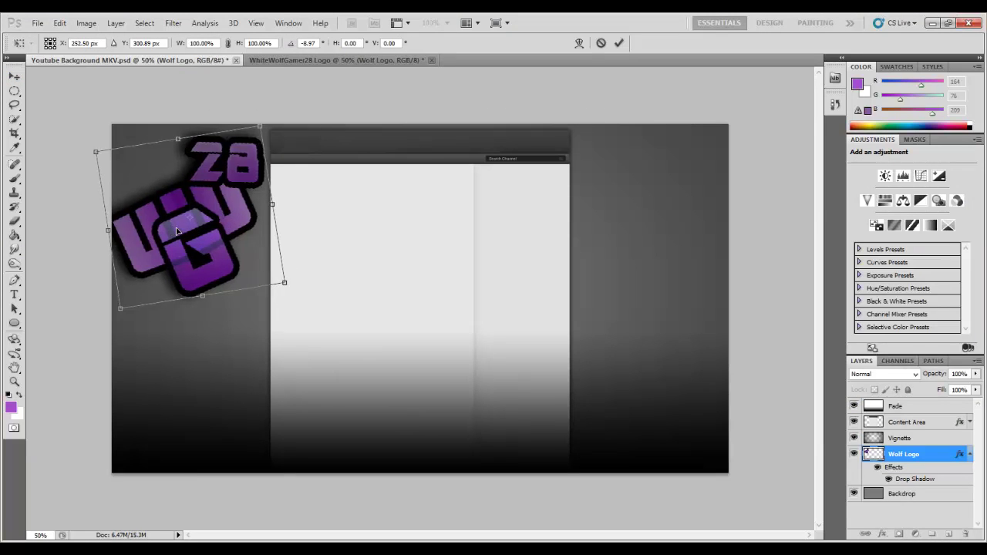
drag(165, 231, 168, 230)
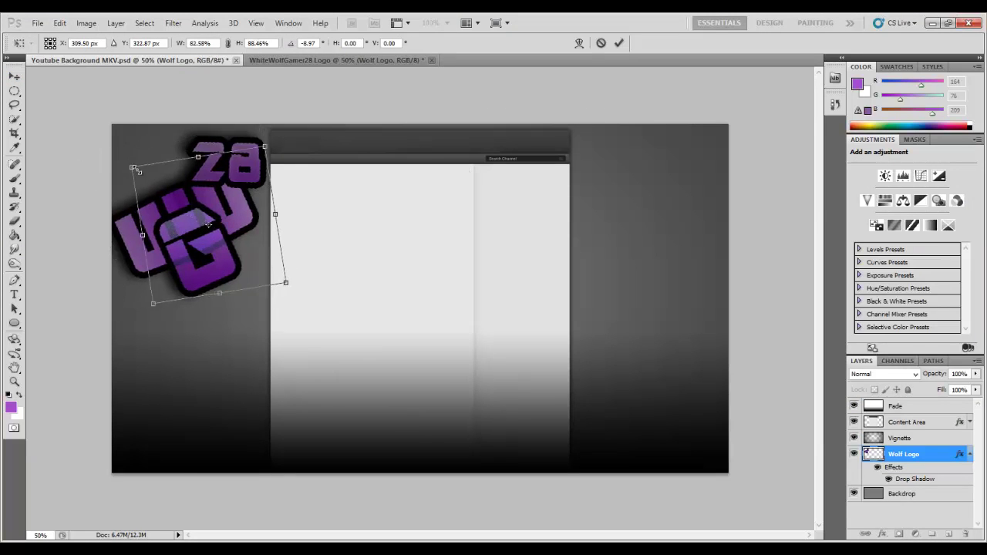
drag(134, 170, 210, 222)
key(Return)
drag(255, 264, 248, 214)
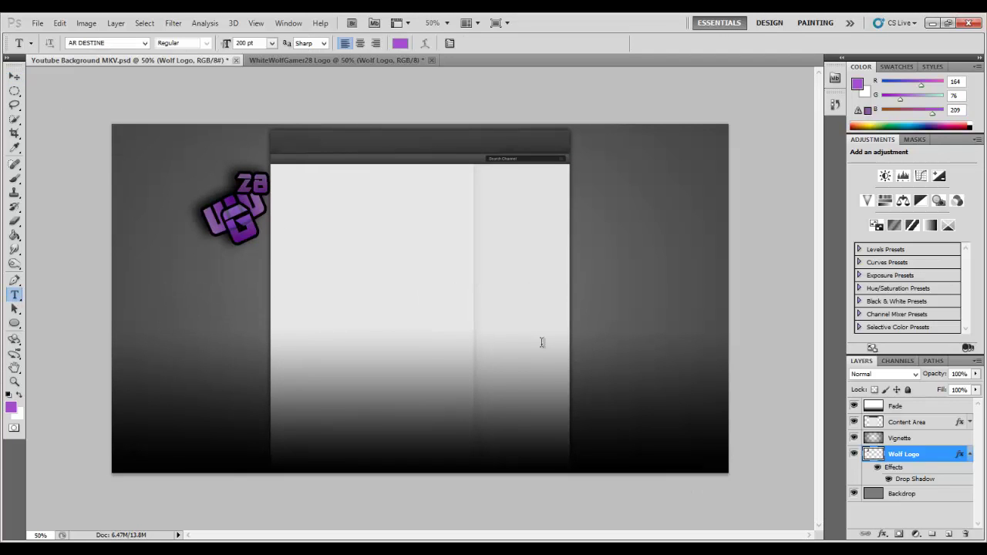
Step: Add purple "WhiteWolfGamer28" text in AR DESTINE at 200 pt across the background and hide the Content Area layer
drag(592, 345, 154, 285)
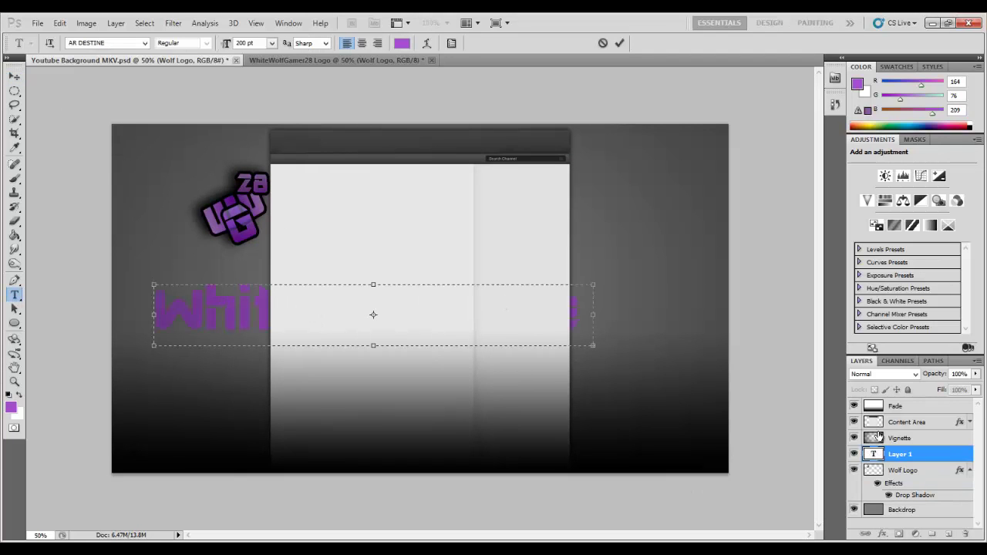
key(ctrl+Return)
key(v)
click(853, 421)
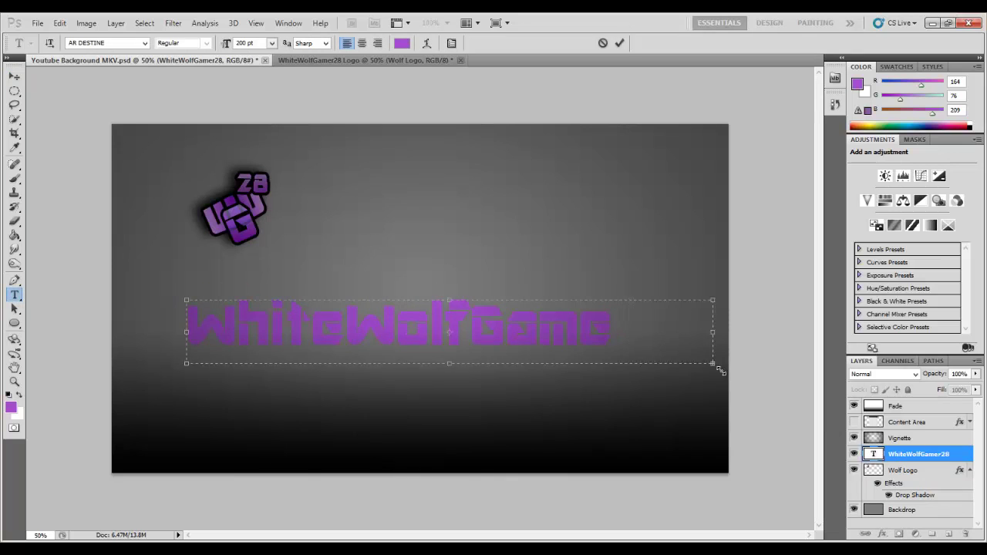
Step: Give the WhiteWolfGamer28 text a thick black outside stroke and a black-to-white linear gradient overlay at 51% opacity
key(h)
right_click(902, 461)
click(870, 119)
click(614, 304)
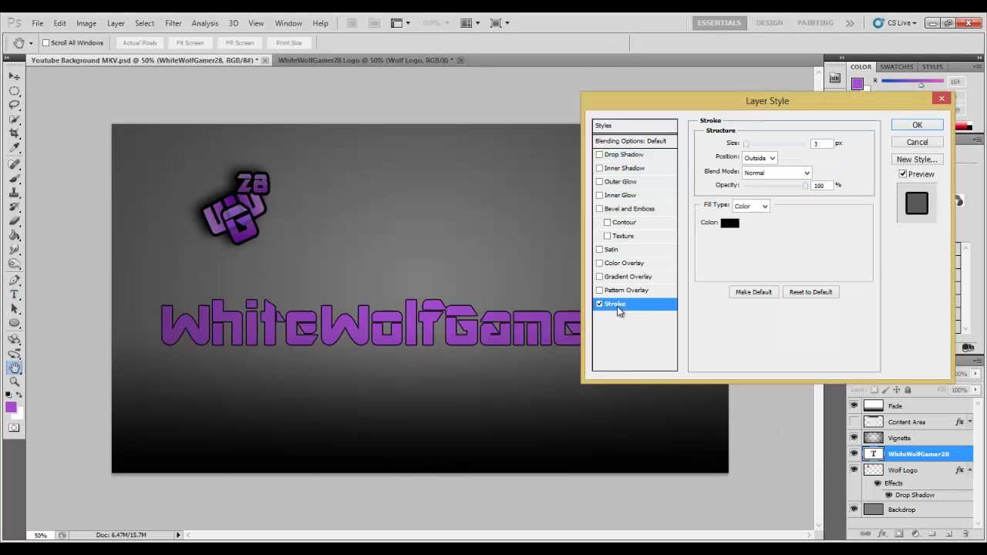
drag(747, 144, 754, 147)
click(627, 276)
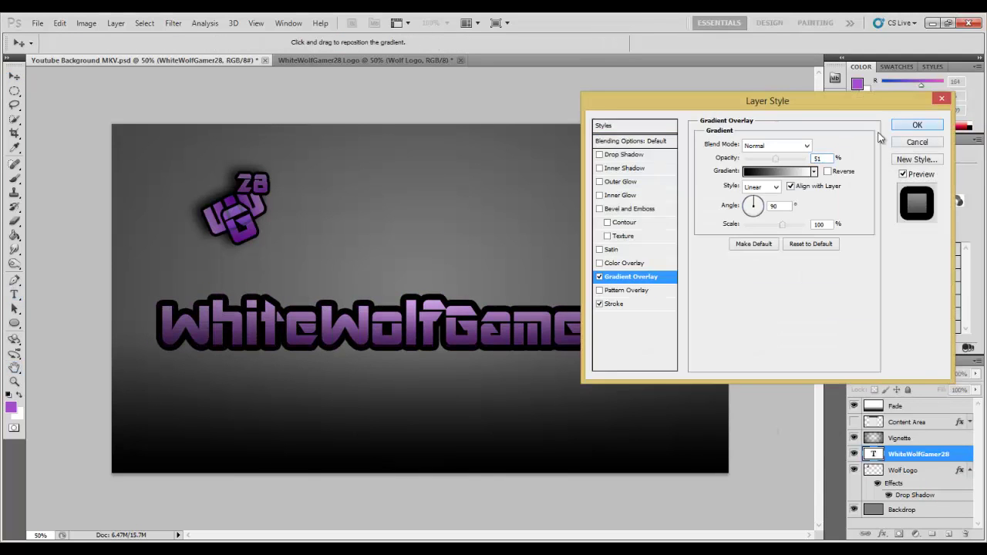
click(917, 125)
Step: Try to rotate the WhiteWolfGamer28 text to vertical and scale it to about 64% by 63%
key(v)
key(ctrl+t)
drag(458, 213, 476, 246)
drag(476, 137, 551, 207)
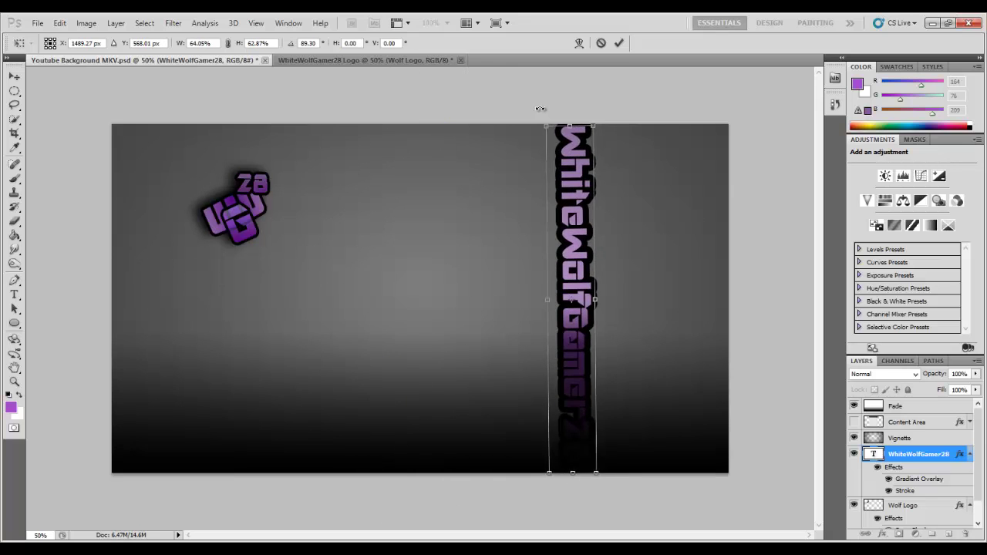
key(v)
click(418, 229)
Step: Show the Content Area layer and redo the text transform at about 48% scale, rotated about 90° along the content area's right edge
click(854, 421)
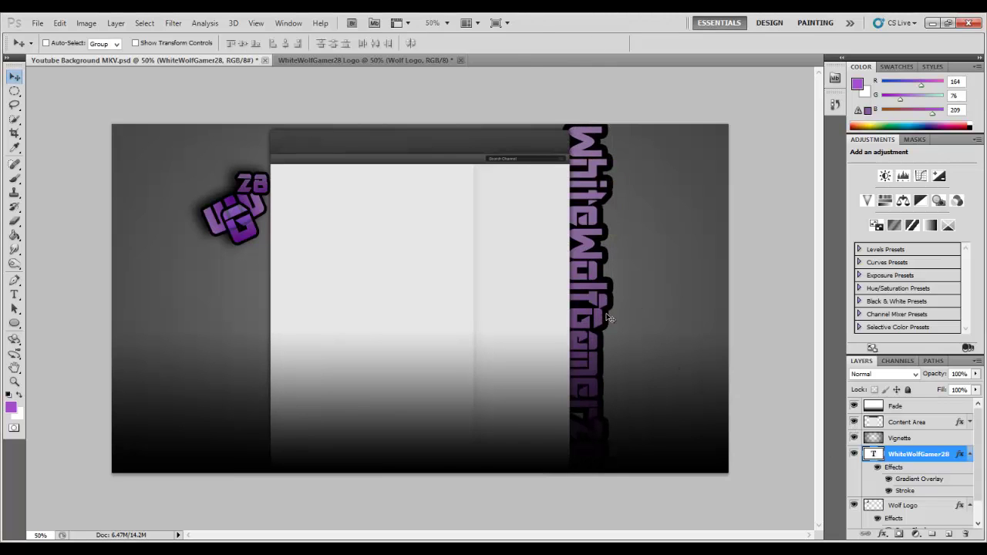
key(ctrl+z)
key(ctrl+t)
drag(159, 294, 437, 339)
key(ctrl+r)
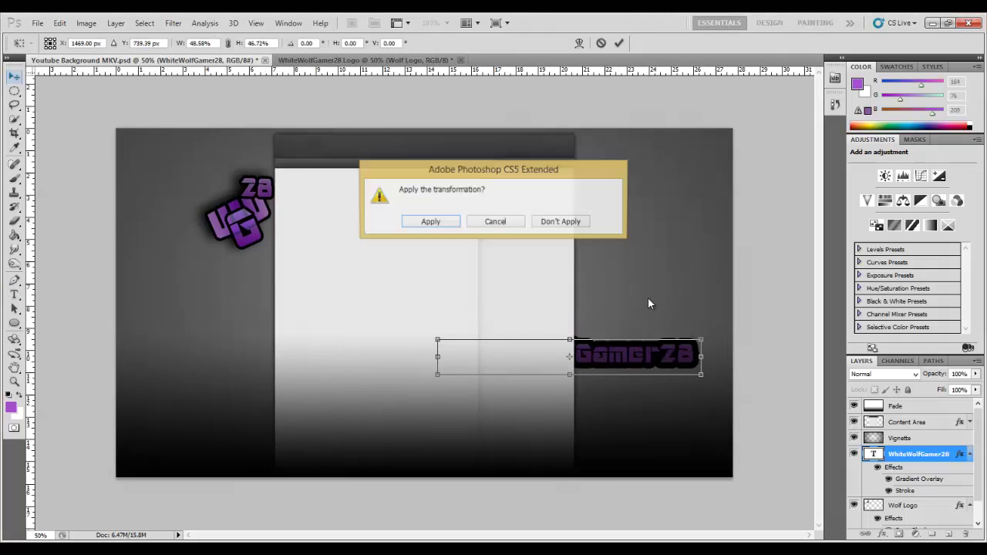
key(Escape)
drag(647, 303, 607, 168)
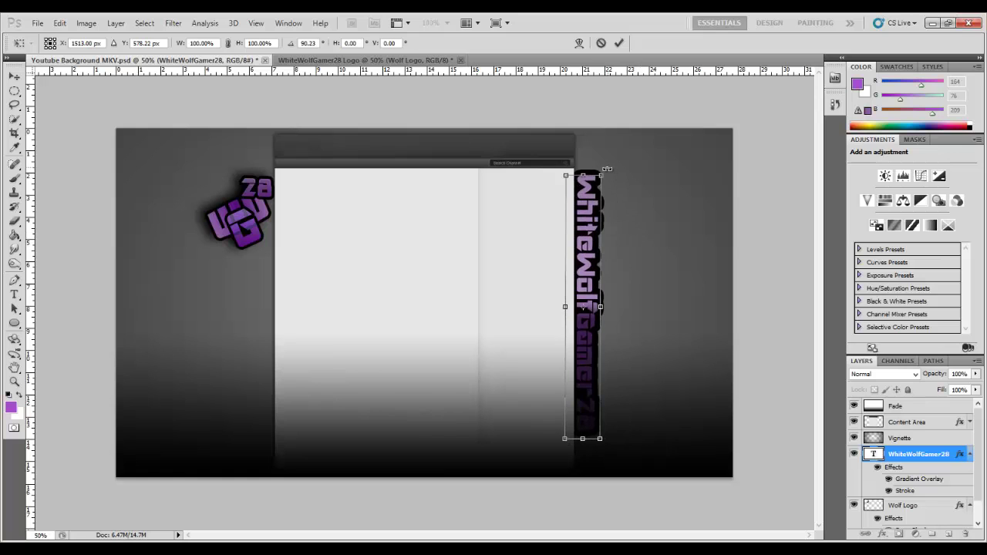
right_click(918, 453)
click(420, 223)
Step: Reduce the size of the black outside stroke on the vertical WhiteWolfGamer28 text
right_click(918, 454)
click(859, 117)
click(632, 404)
drag(735, 108, 303, 170)
click(182, 373)
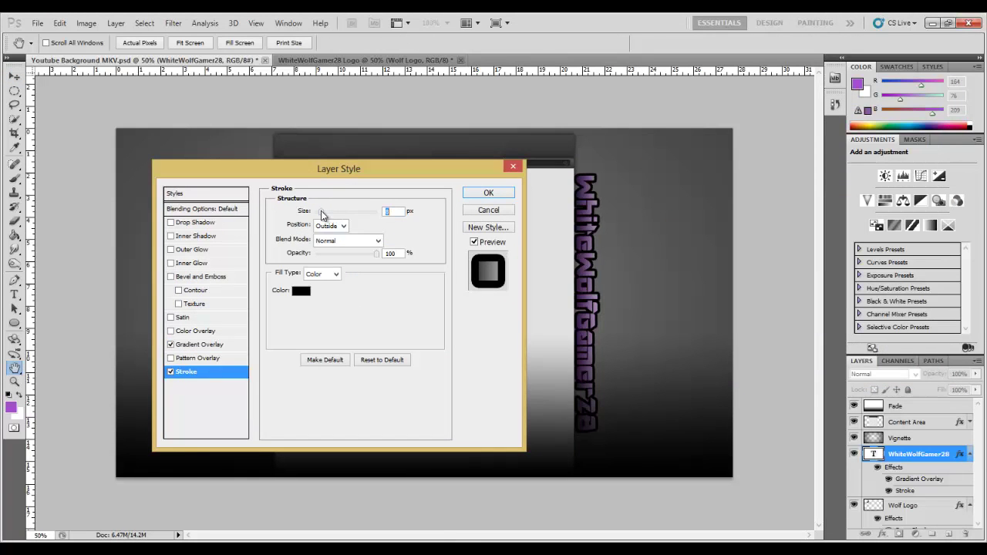
Step: Change the text's gradient overlay to an unreversed purple-to-white linear gradient at 0°, 100% scale and about 84% opacity
click(200, 343)
click(360, 244)
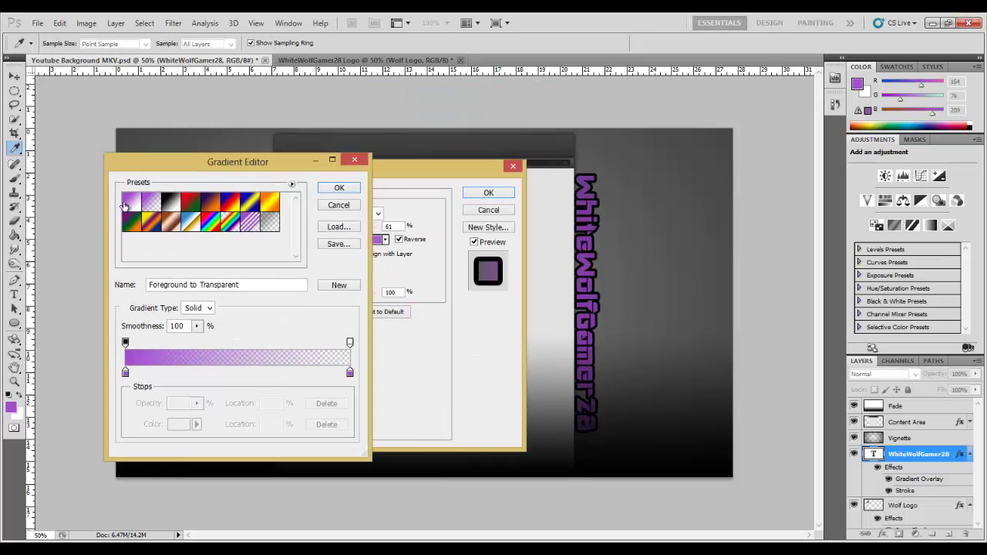
key(Return)
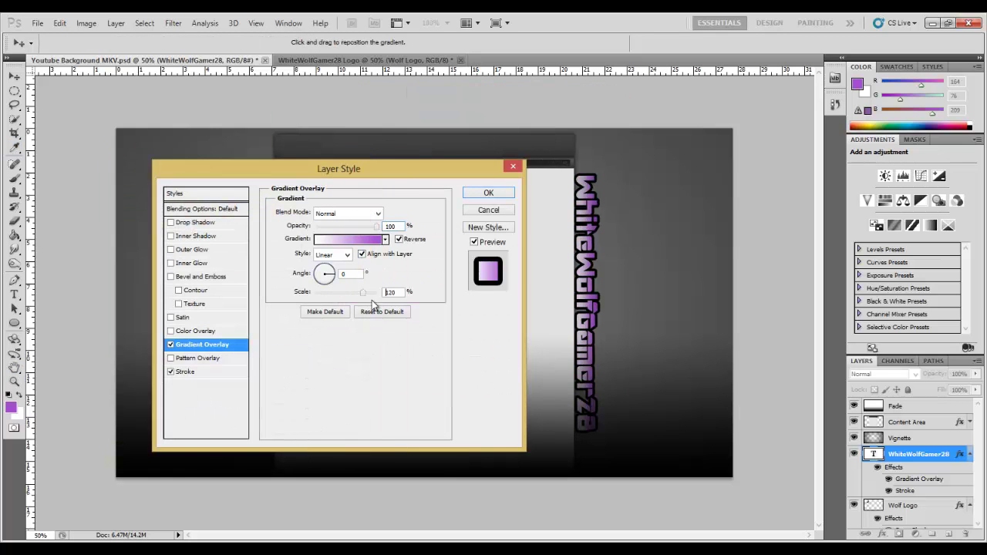
click(384, 239)
click(398, 239)
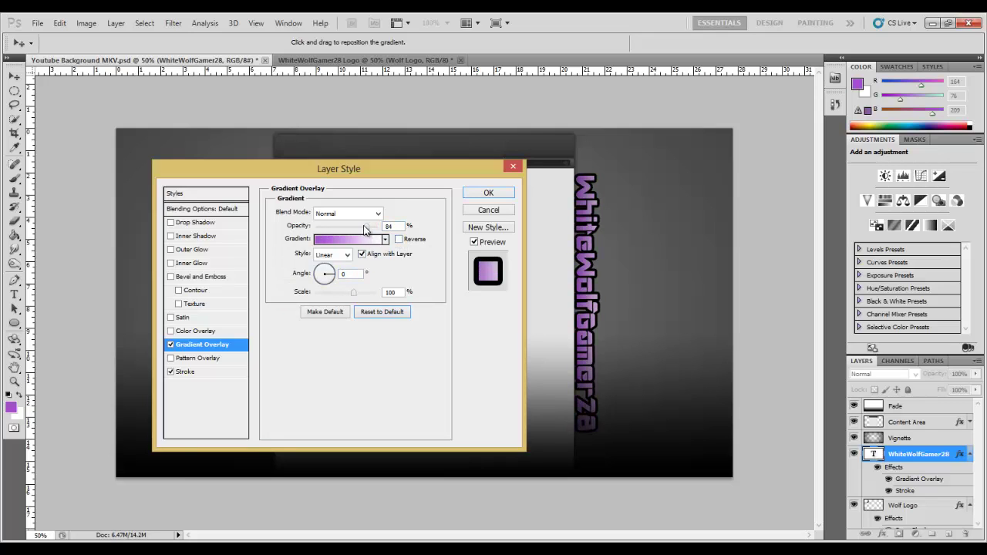
click(486, 192)
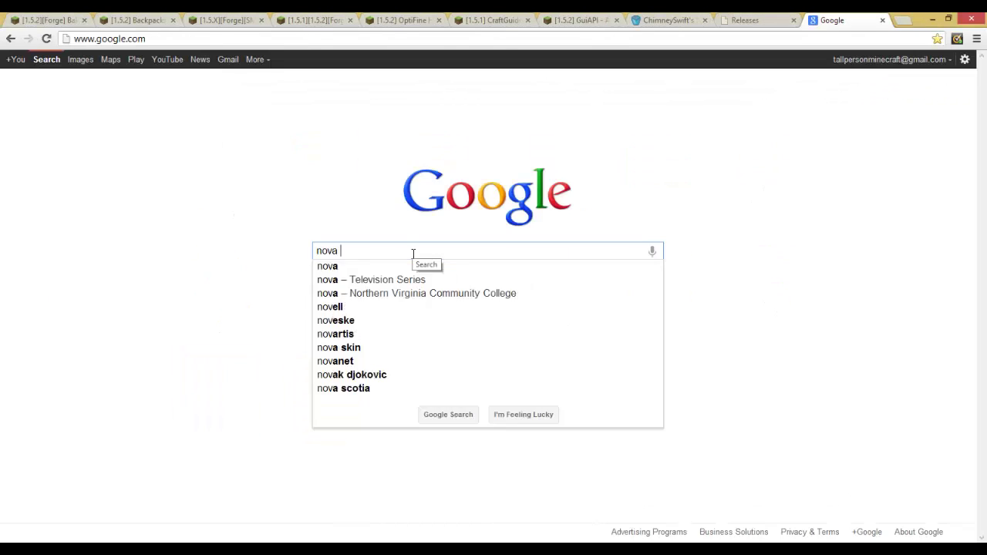
Step: Search Google in the browser for "nova skin" and open the Nova Skin Minecraft Skin Editor
text(skin)
key(Return)
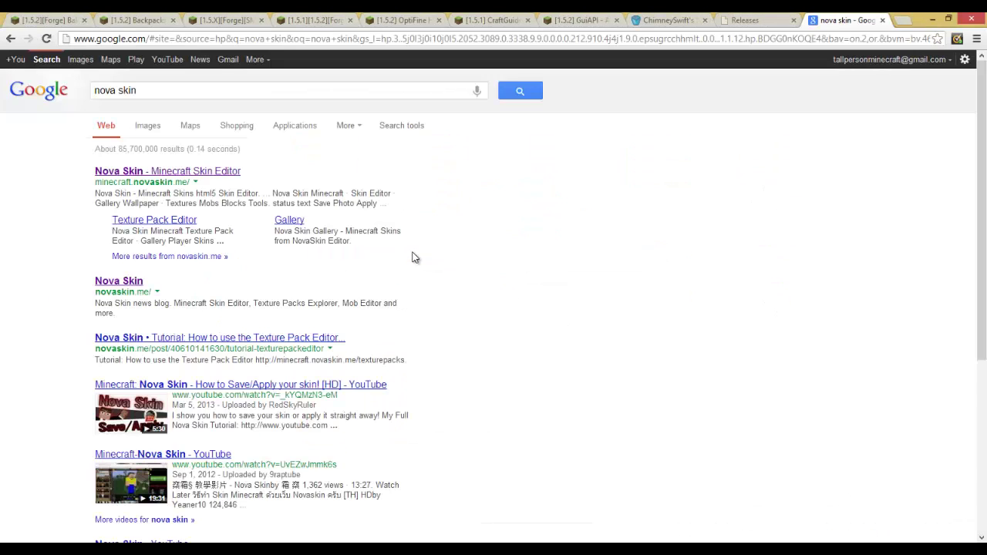
click(383, 187)
Step: Load the WhiteWolfGamer28 skin into the skin editor
click(150, 114)
text(WhiteWolfGamer)
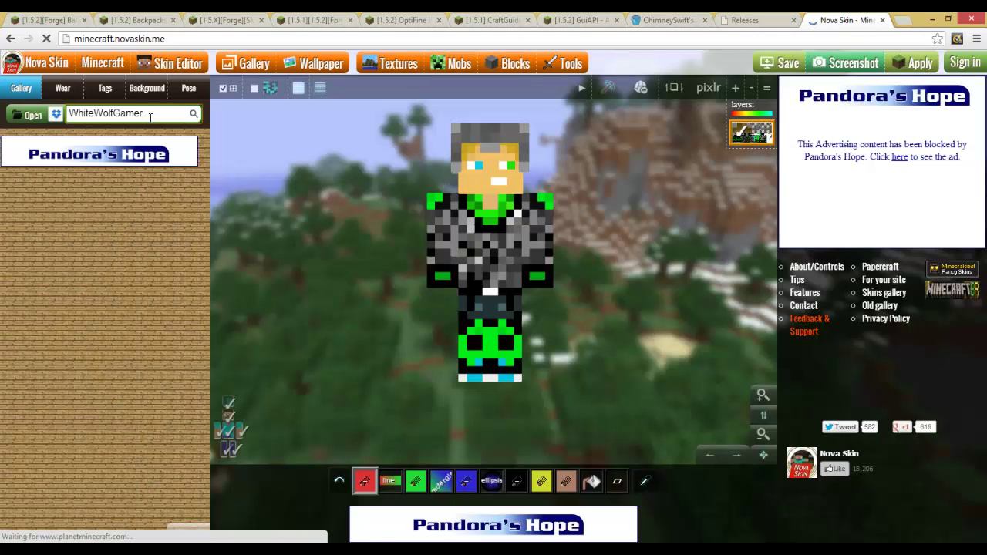
text(28)
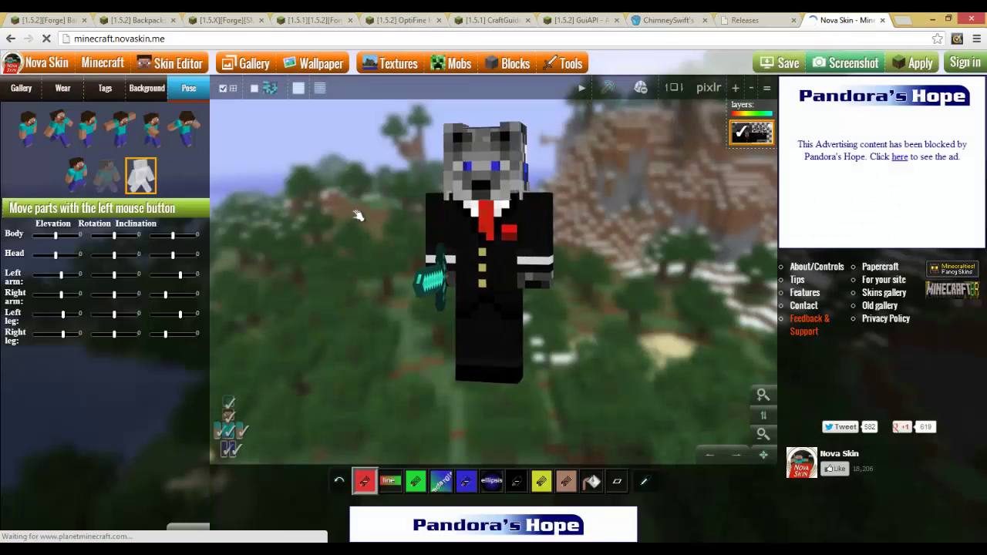
Step: Pose the wolf character with a turned head, a raised sword arm and striding legs
mouse_move(433, 239)
mouse_down()
mouse_move(439, 219)
mouse_move(424, 145)
mouse_move(447, 238)
mouse_up()
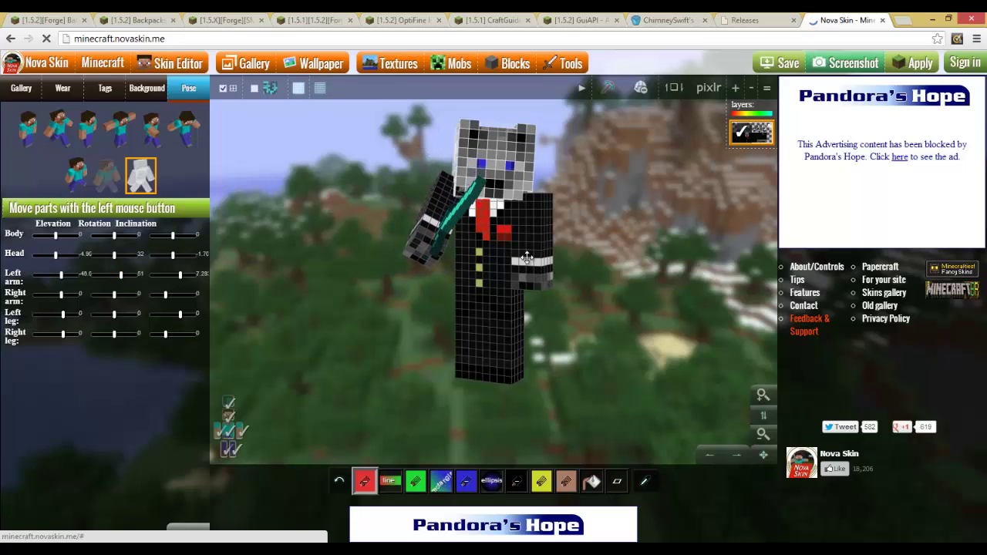
drag(488, 333, 503, 371)
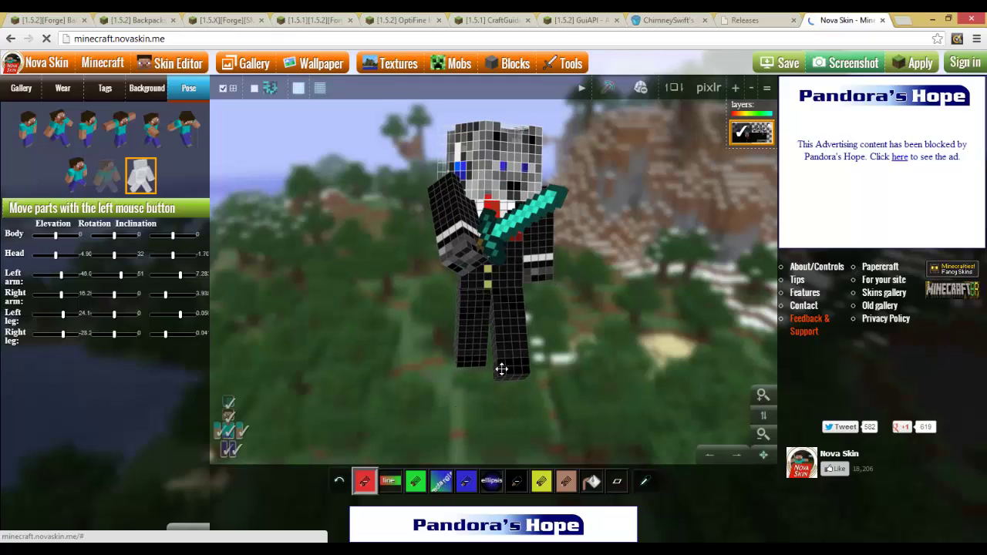
drag(501, 370, 574, 272)
Step: Take a screenshot of the posed sword-holding character and save it as an image
click(820, 65)
right_click(511, 275)
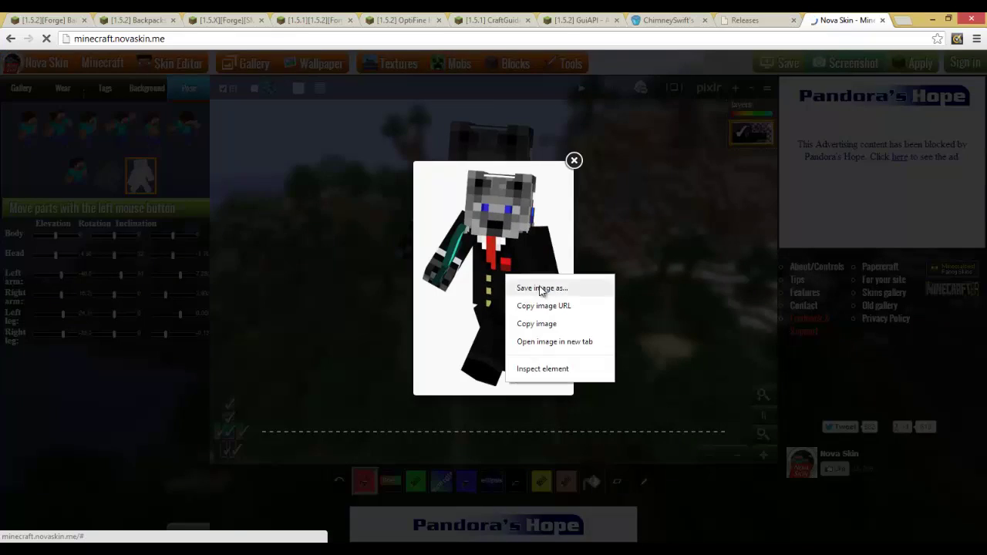
click(539, 286)
click(381, 286)
Step: Replace the held diamond sword with an iron tool and readjust the left arm's rotation
click(108, 171)
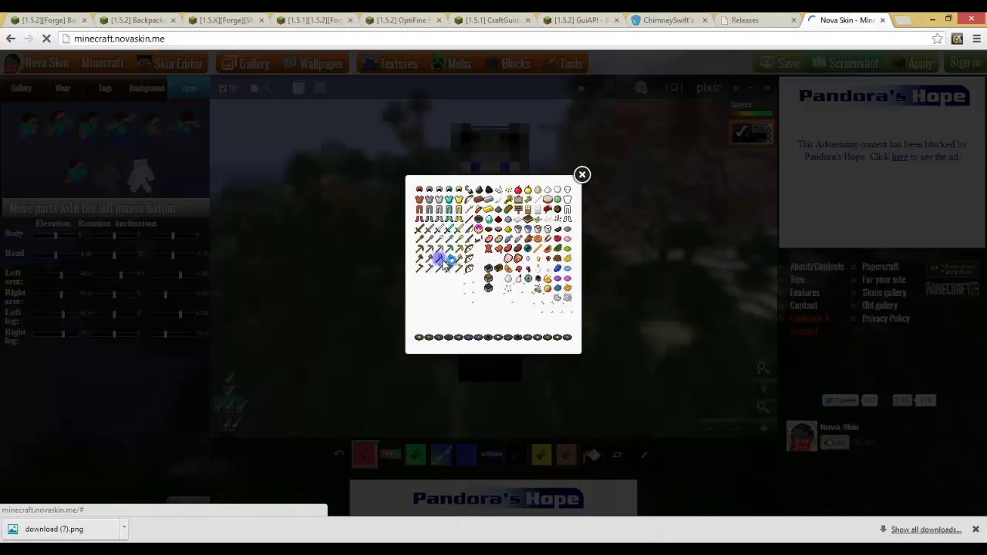
click(443, 251)
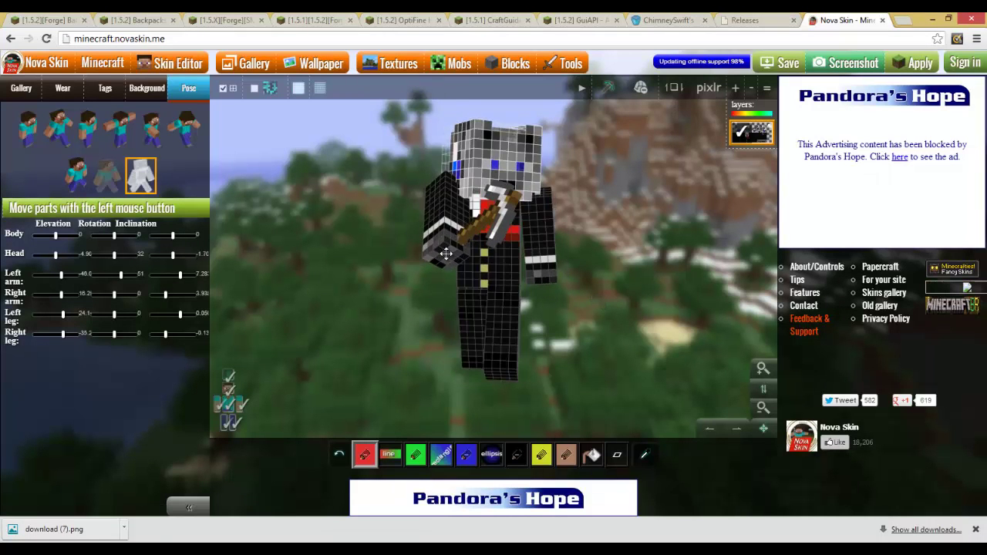
drag(116, 282, 117, 277)
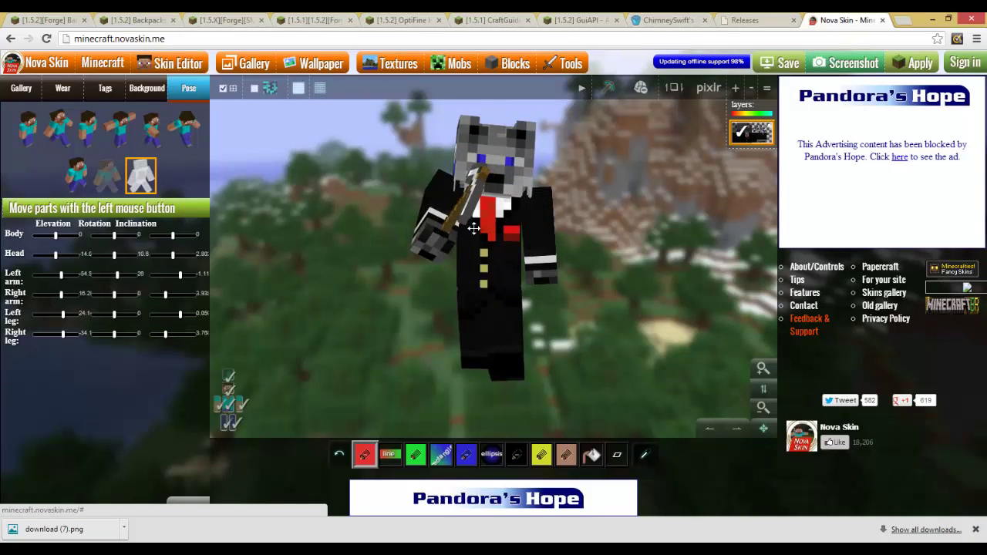
Step: Readjust the character's legs into a walking pose and save a screenshot image of it
drag(473, 359, 460, 364)
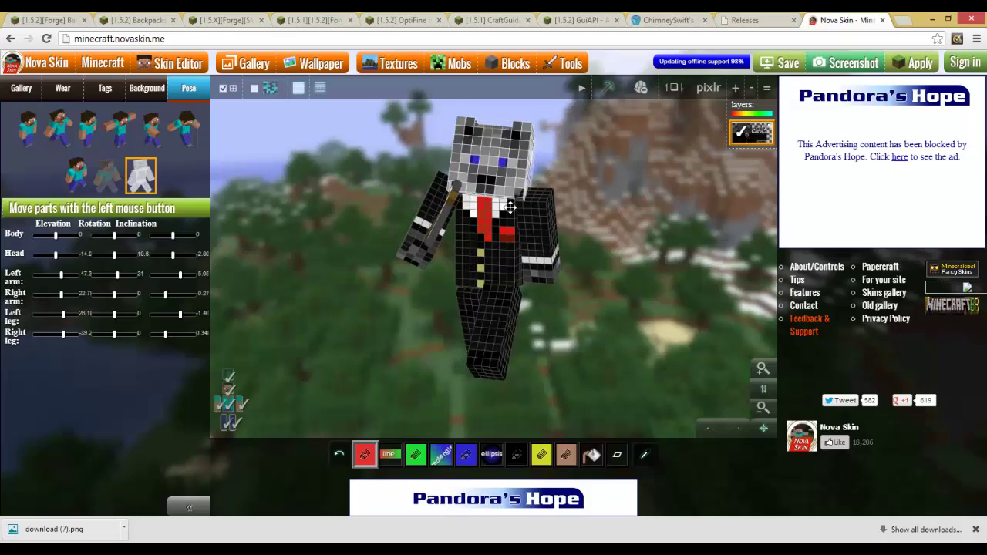
click(848, 66)
click(541, 201)
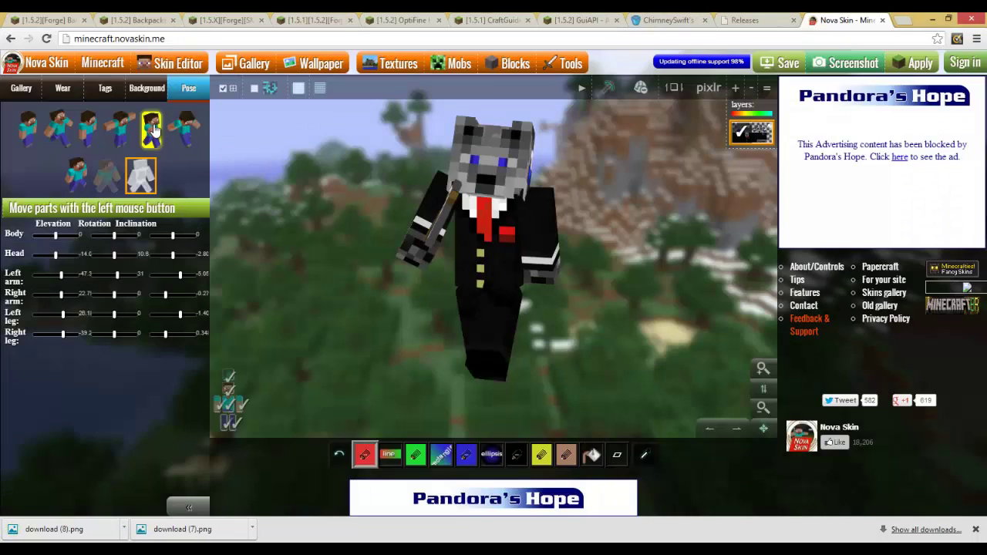
Step: Apply the running preset pose with outstretched arms and empty hands, and save a screenshot image of it
click(435, 231)
click(438, 318)
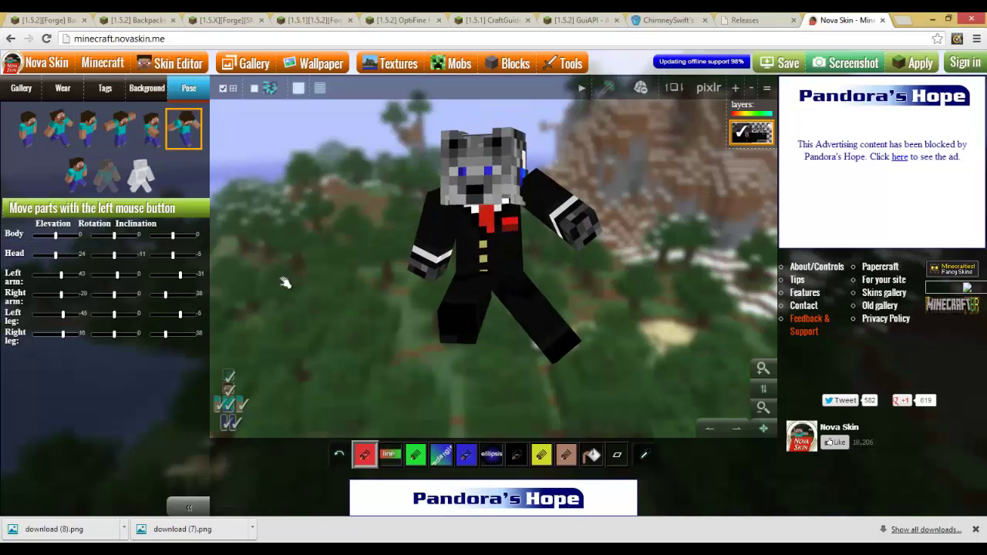
click(848, 63)
right_click(498, 259)
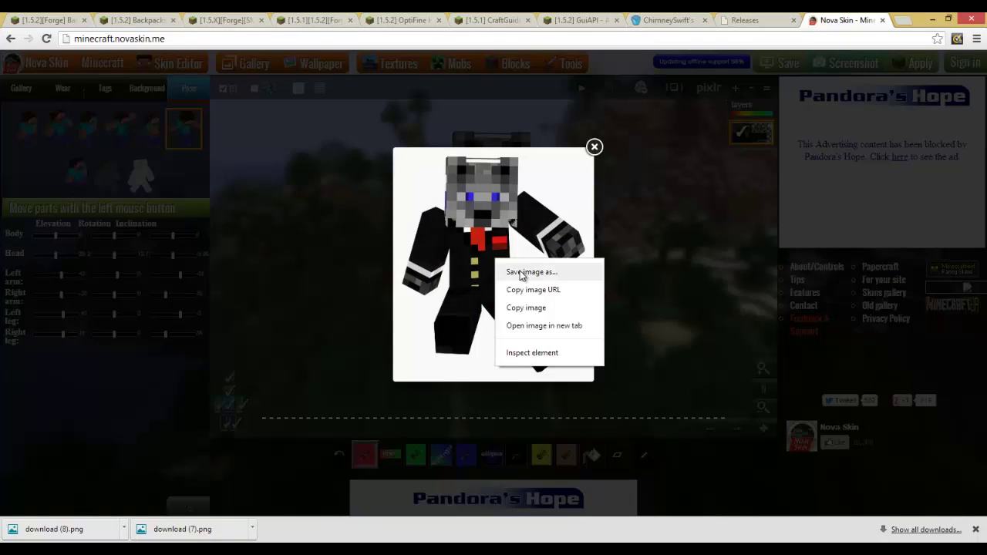
click(529, 271)
key(Return)
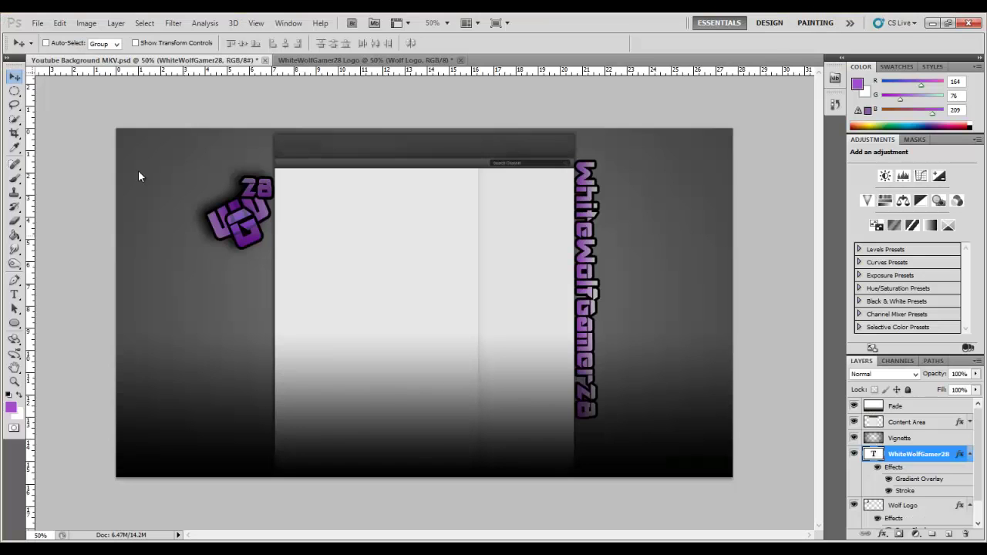
Step: Switch to Photoshop and open download (7), download (8) and download (9) from the Downloads folder
key(ctrl+o)
click(349, 162)
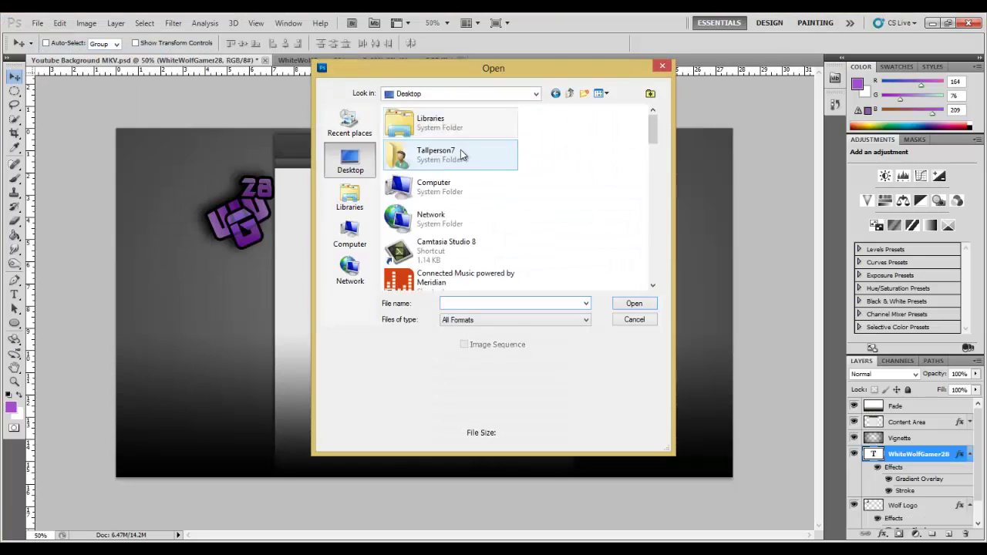
drag(652, 116, 652, 154)
double_click(412, 231)
key(ctrl+o)
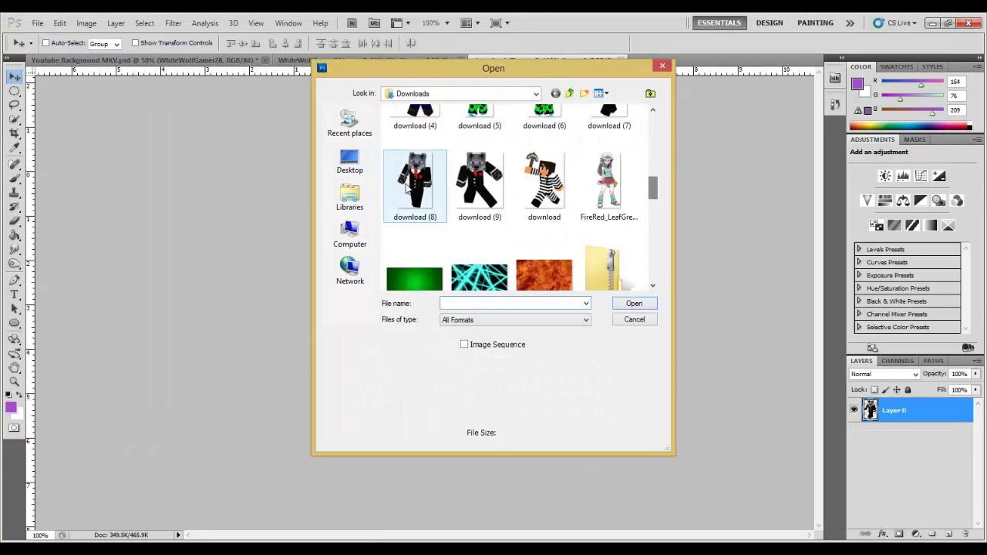
scroll(589, 160, up, 5)
scroll(590, 160, down, 5)
click(474, 223)
double_click(473, 224)
Step: Place the running wolf character at reduced size below the Wolf Logo, and add the walking character beneath it
drag(417, 347, 235, 291)
key(ctrl+t)
drag(177, 252, 188, 269)
key(v)
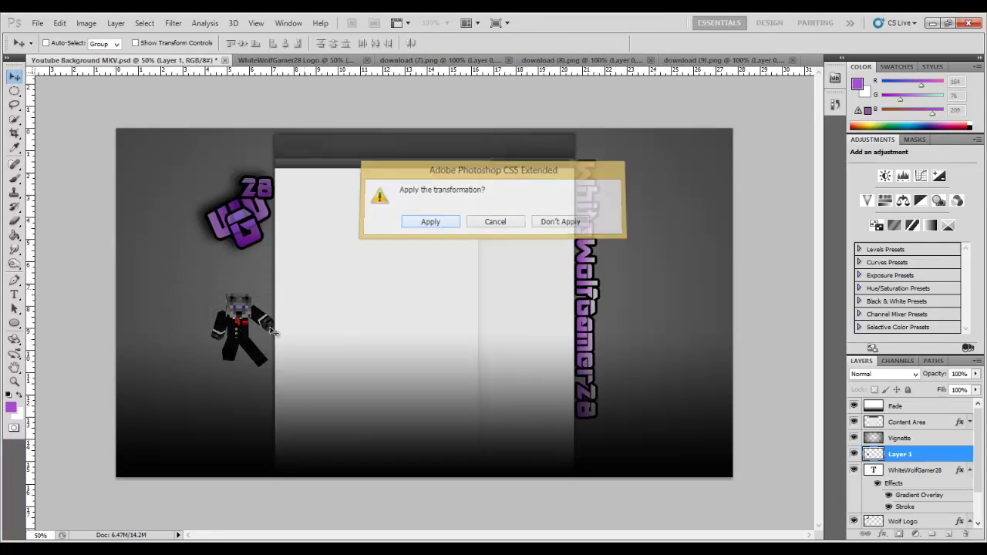
key(Return)
click(696, 60)
drag(418, 308, 251, 383)
Step: Shift the Wolf Logo upward and nudge the running character slightly up beneath it
click(918, 484)
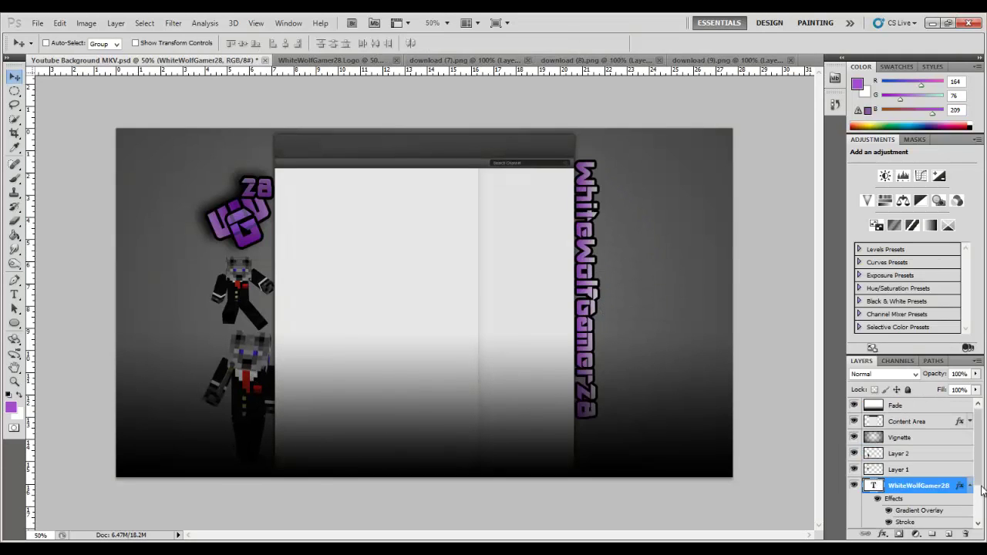
scroll(918, 463, down, 2)
click(902, 487)
drag(761, 395, 762, 365)
click(917, 420)
drag(239, 292, 240, 282)
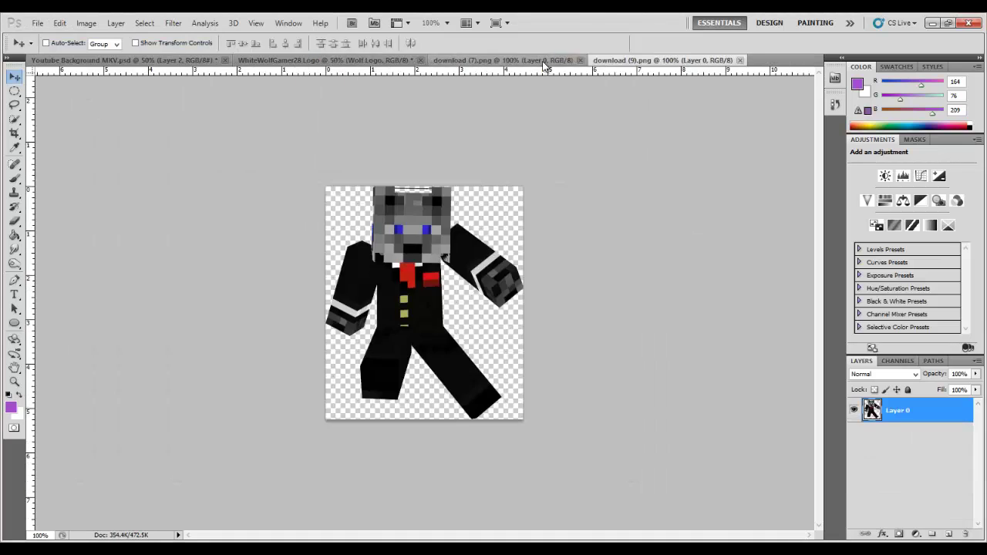
Step: Place the character from download (7) in the YouTube background, over the lower end of the vertical name text
click(123, 60)
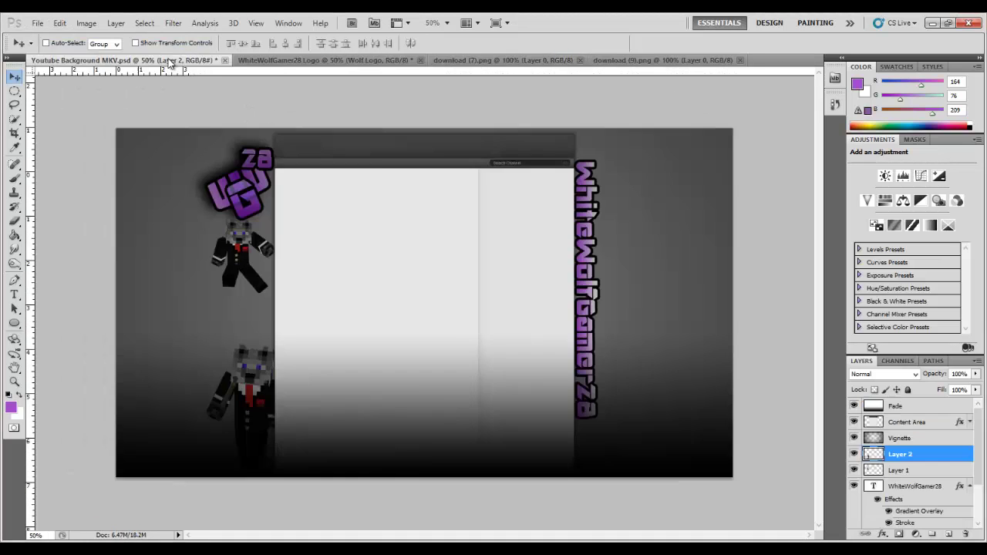
click(502, 60)
drag(424, 300, 600, 410)
click(59, 22)
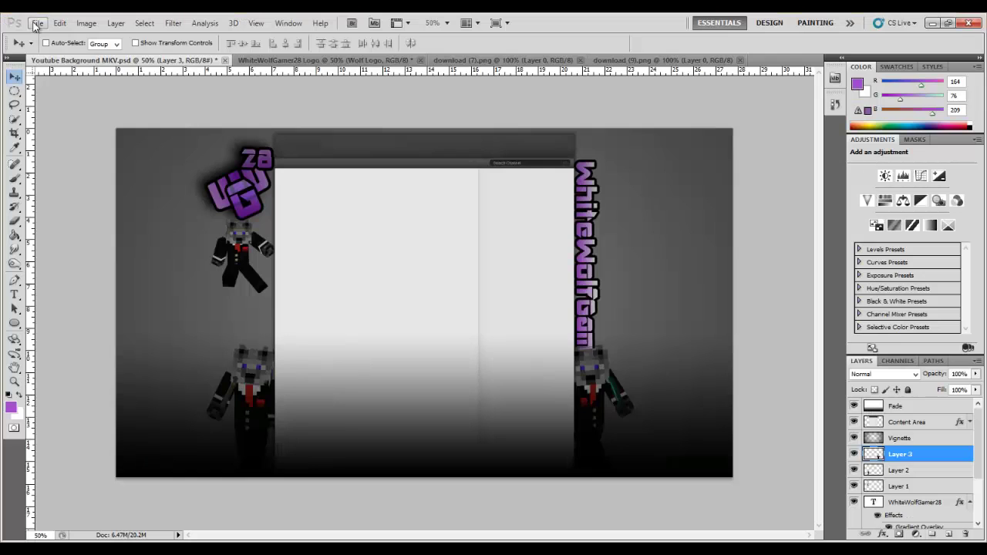
Step: Open green-wallpaper from the Downloads folder
key(ctrl+o)
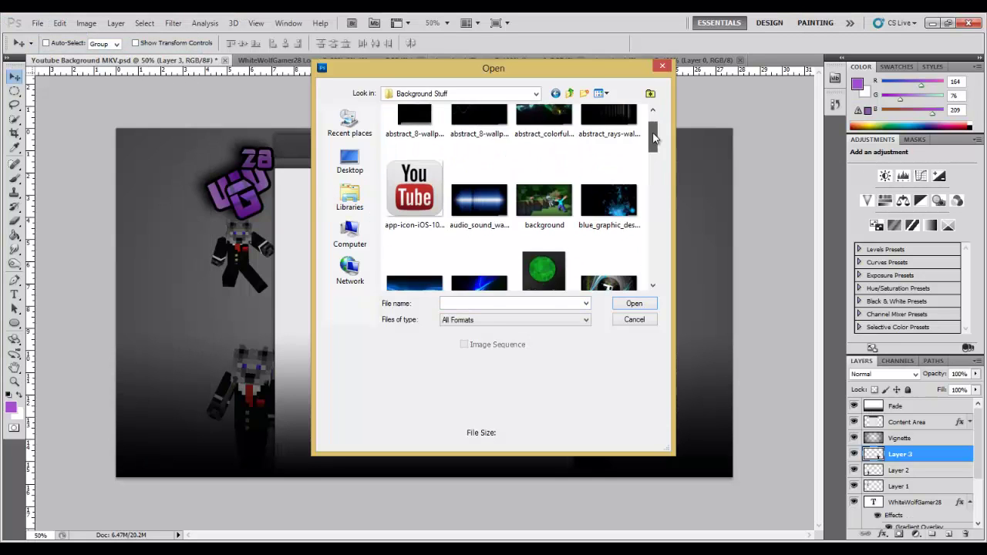
drag(654, 137, 656, 221)
click(349, 162)
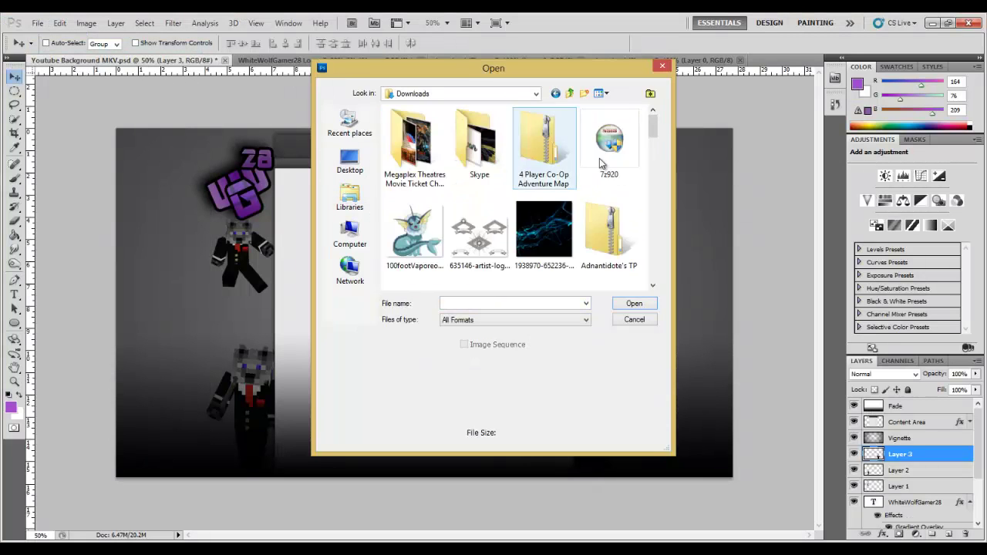
scroll(517, 196, down, 3)
click(403, 165)
click(633, 303)
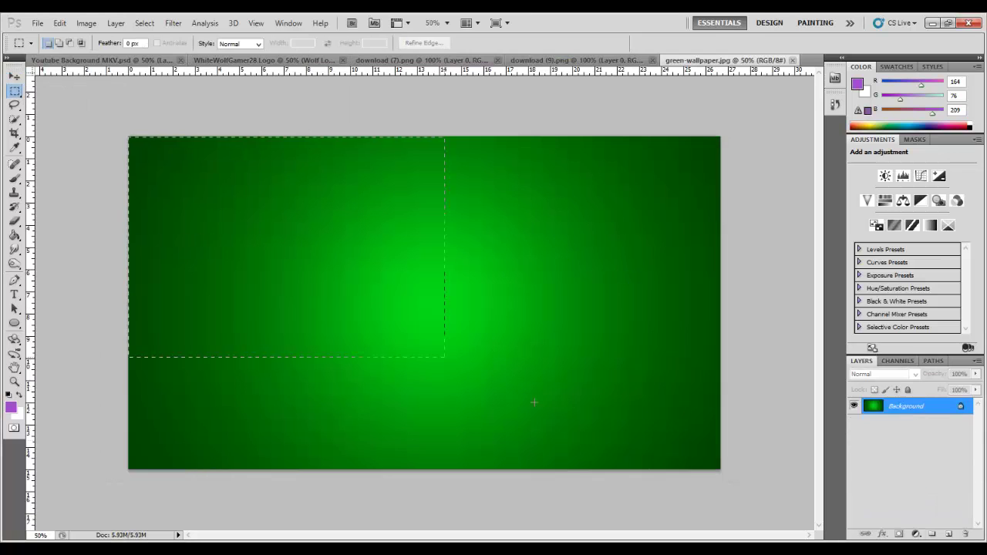
Step: Copy the whole green wallpaper into the YouTube background and scale it to cover the canvas
click(13, 77)
drag(385, 270, 337, 238)
key(ctrl+t)
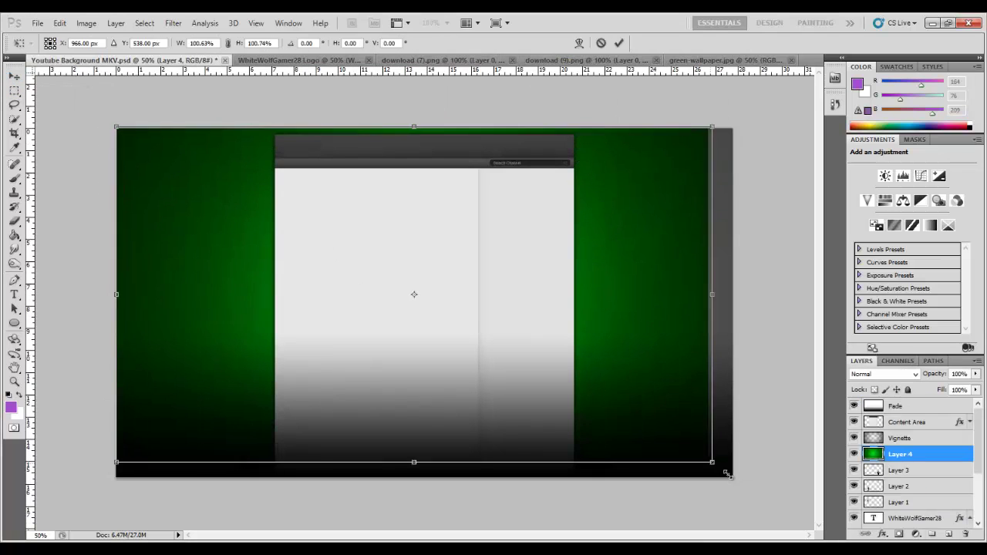
drag(723, 469, 733, 475)
key(v)
click(430, 221)
Step: Add a red Color Overlay to the green wallpaper layer in the YouTube background
right_click(925, 454)
click(848, 179)
drag(337, 164, 767, 163)
click(600, 321)
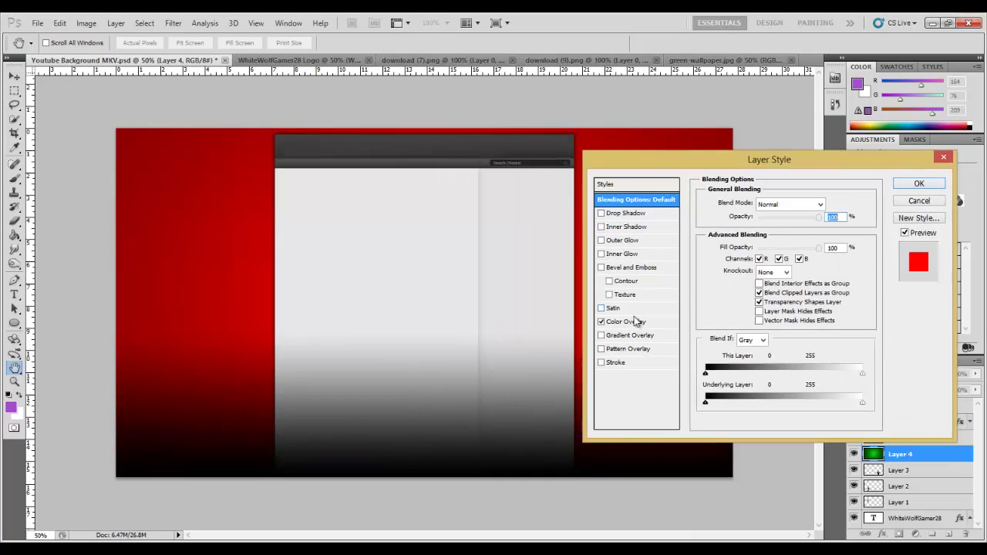
click(628, 321)
click(825, 204)
click(715, 131)
click(919, 182)
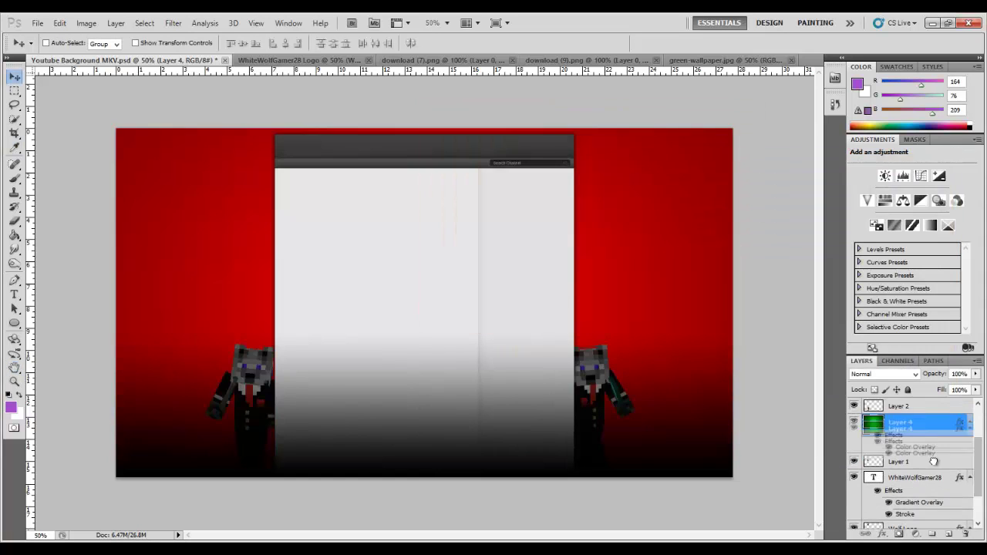
Step: Move the wallpaper layer below the Wolf Logo layer and change its Color Overlay to dark purple
drag(900, 441, 910, 501)
right_click(918, 481)
click(848, 189)
click(629, 322)
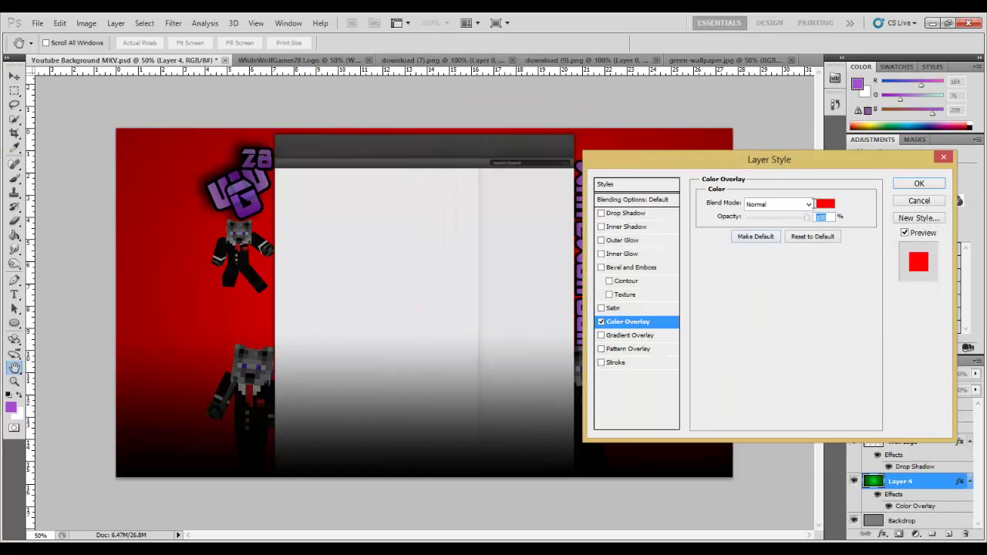
click(825, 204)
click(576, 221)
click(701, 132)
Step: Try Gradient Overlay, Pattern Overlay and Bevel and Emboss on the purple wallpaper layer
click(600, 335)
click(628, 334)
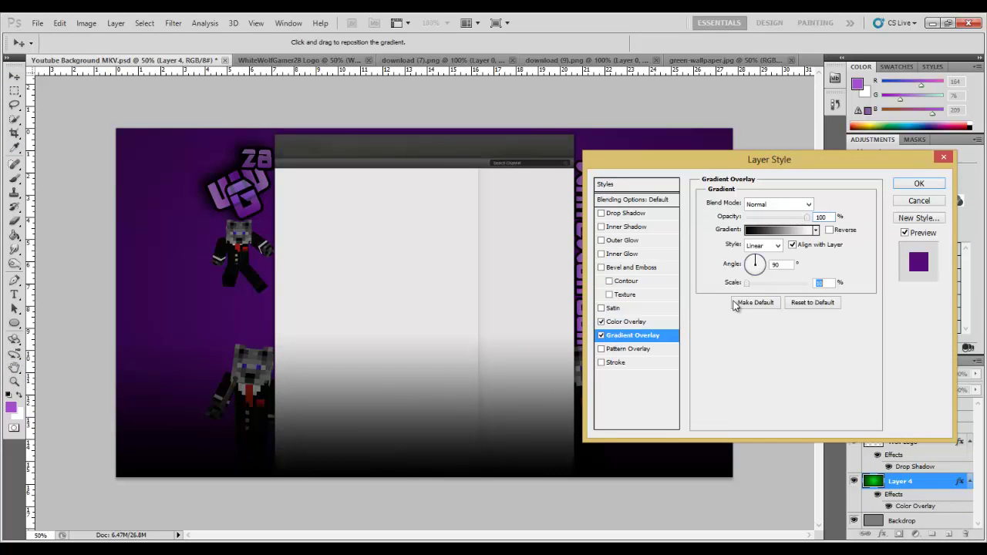
click(601, 335)
click(628, 348)
click(600, 349)
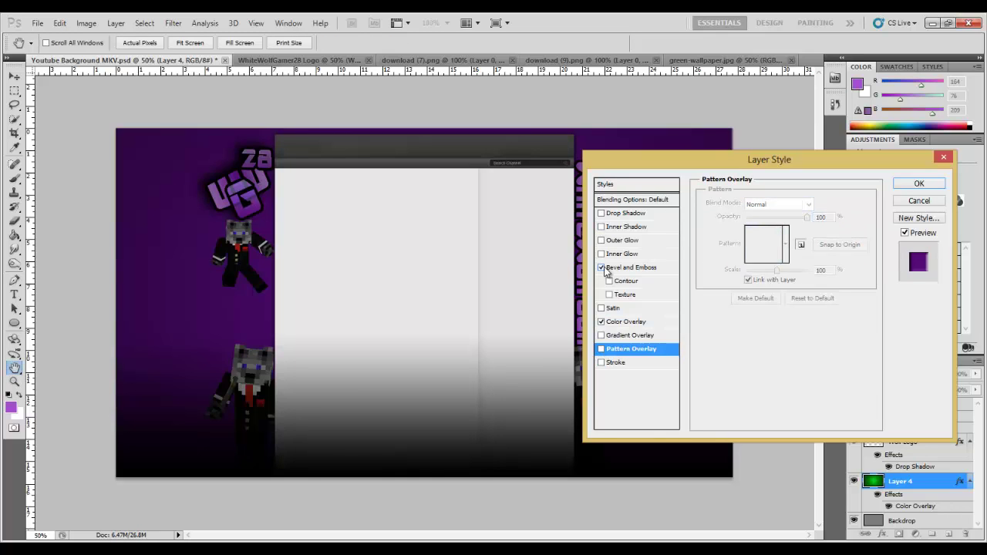
click(601, 267)
click(626, 213)
click(633, 199)
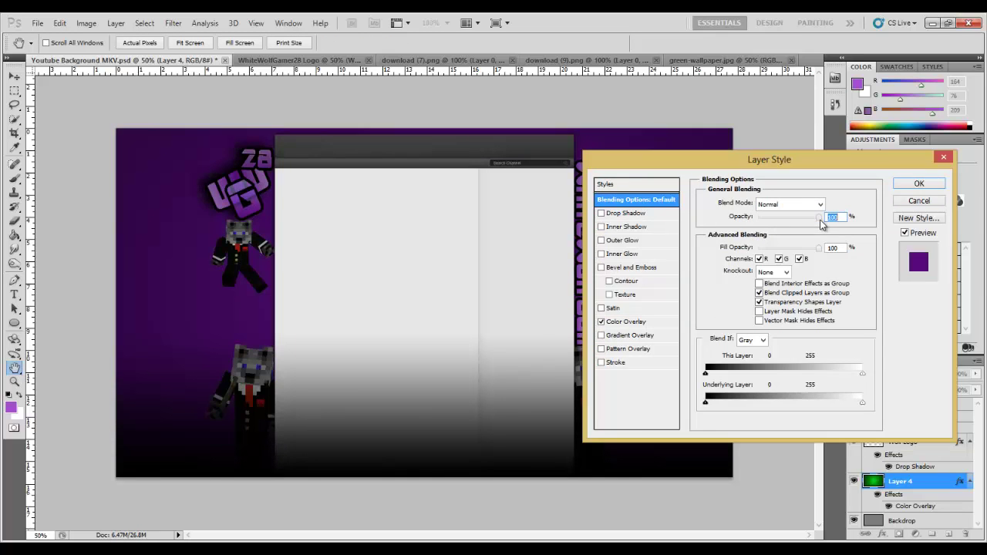
key(Escape)
Step: Open the fiery images file from Downloads and place it above the purple wallpaper, covering the canvas
key(ctrl+o)
scroll(478, 198, down, 3)
click(478, 187)
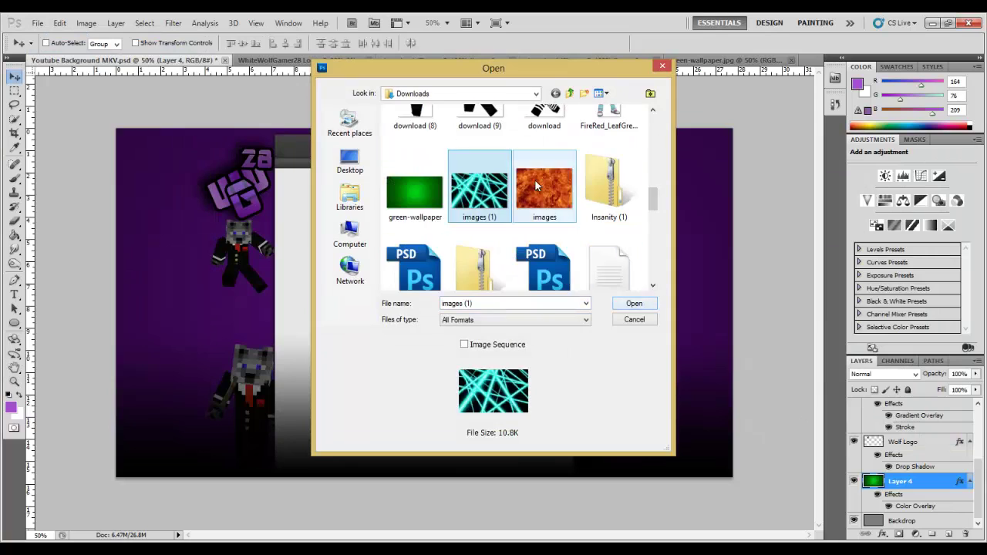
double_click(540, 187)
key(ctrl+c)
key(v)
key(ctrl+Tab)
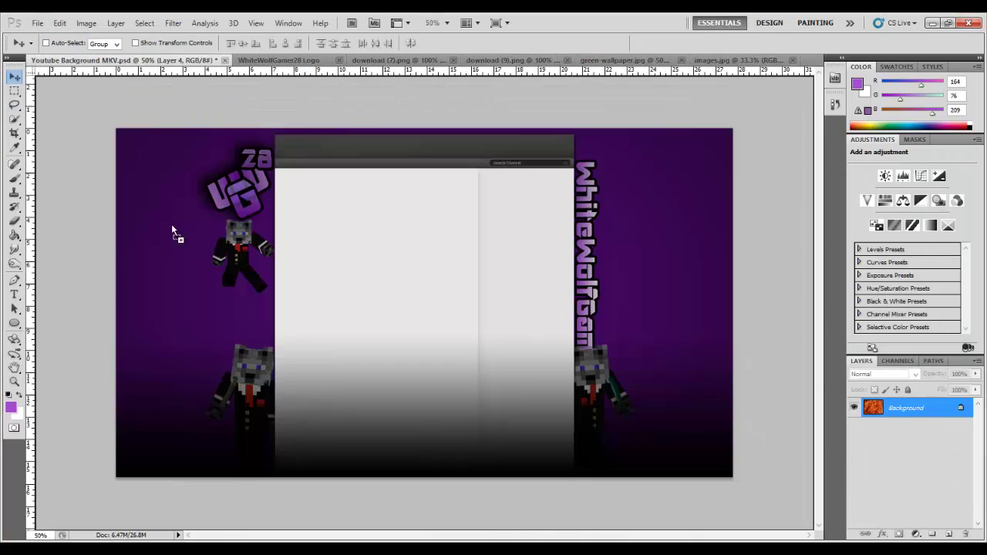
key(ctrl+v)
Step: Reduce the fire texture layer's opacity to 26%
double_click(918, 498)
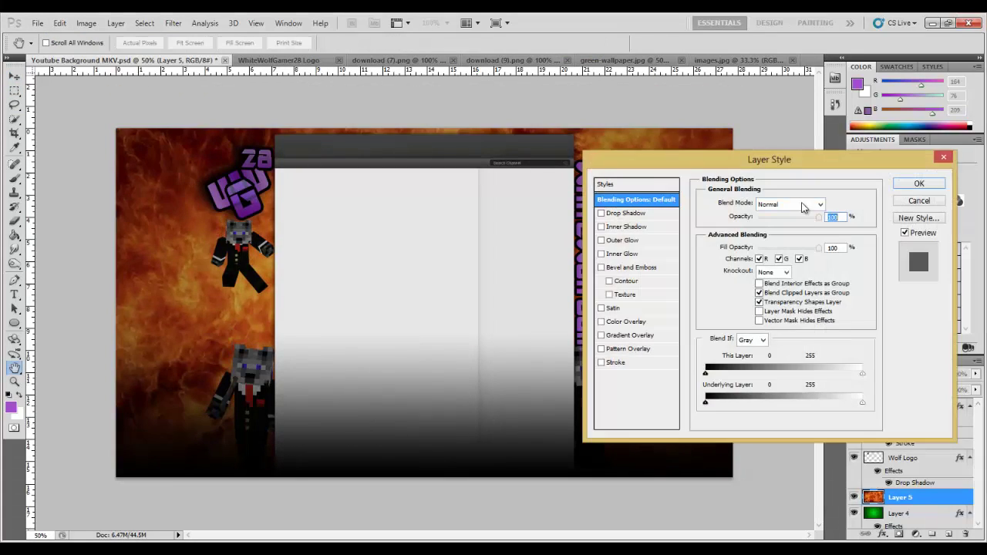
drag(819, 218, 781, 224)
key(Return)
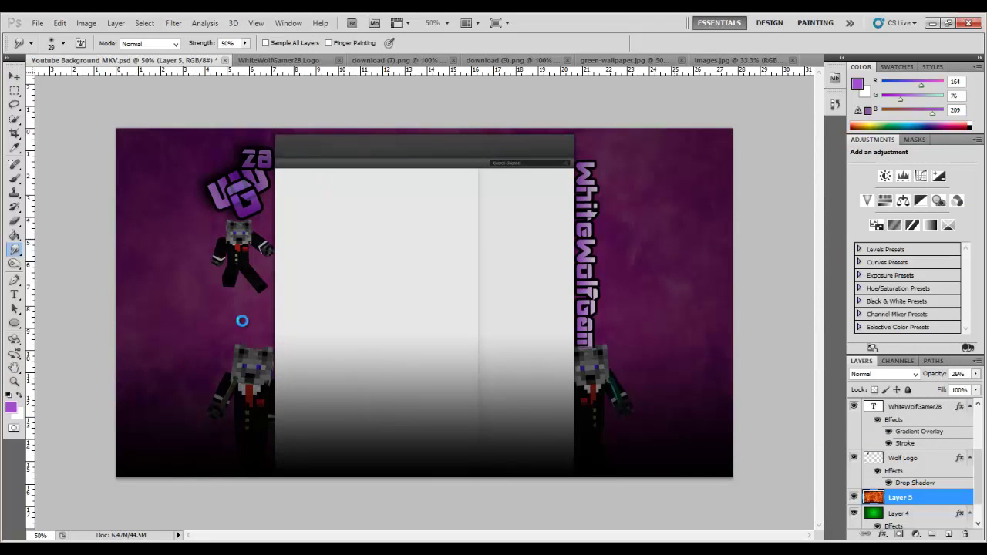
Step: Open images (1) from Downloads and place its teal light-beam pattern in the YouTube background, scaled to cover the canvas
click(37, 22)
click(54, 48)
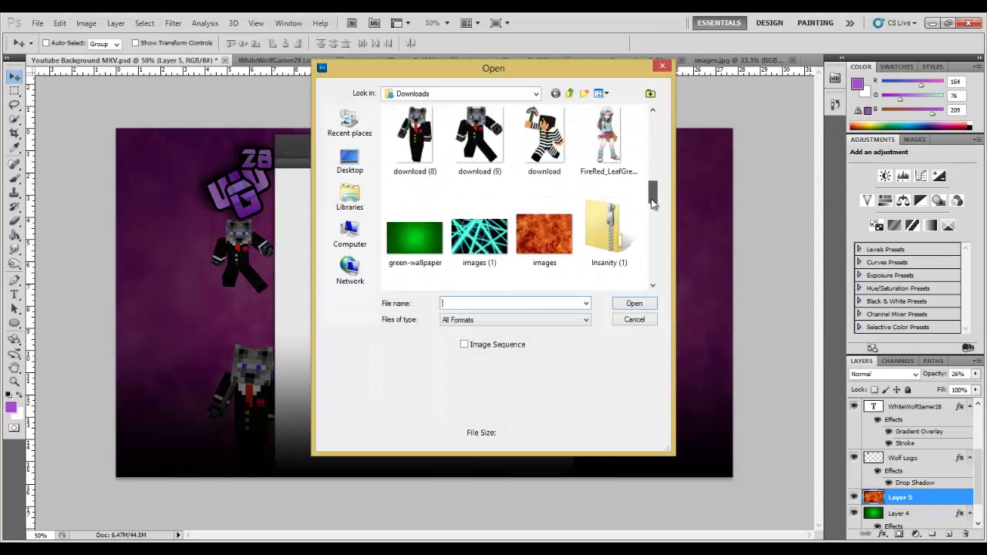
double_click(480, 232)
drag(495, 333, 732, 474)
key(ctrl+t)
click(14, 76)
click(430, 221)
Step: Blend out the light-beam layer's black areas by raising the dark limit of Blend If for This Layer
right_click(900, 521)
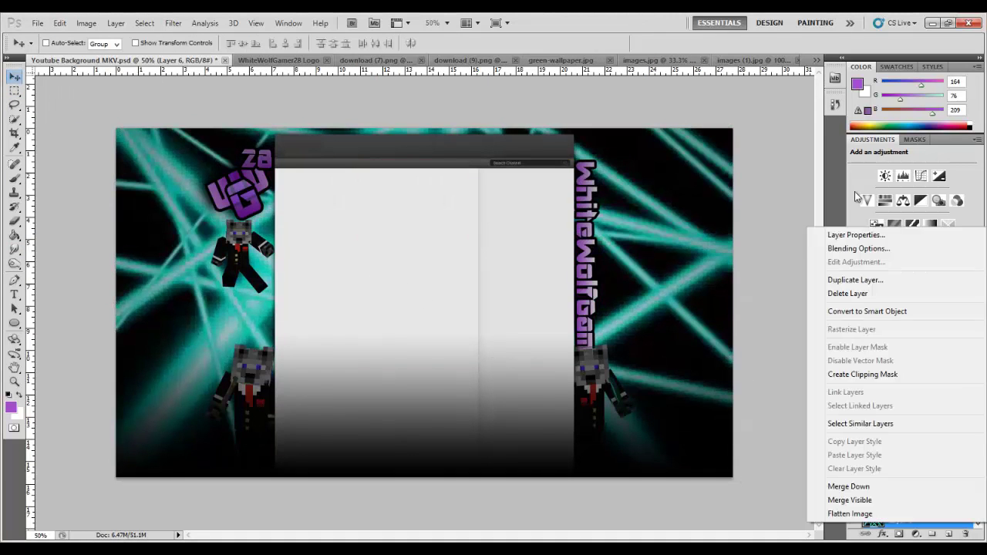
click(860, 247)
drag(776, 403, 734, 403)
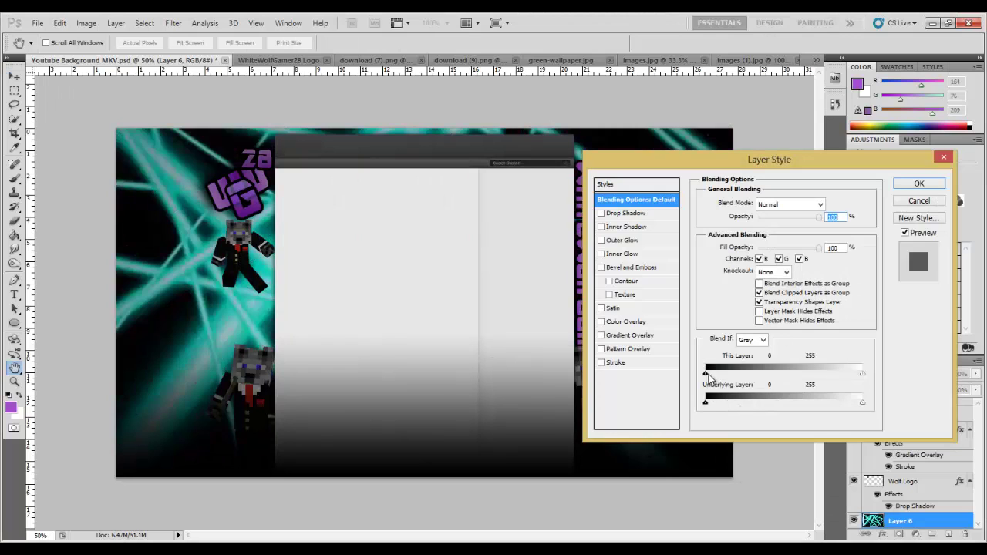
drag(706, 374, 732, 375)
Step: Try a #cc00ff Color Overlay at 32% opacity on the light-beam layer
click(603, 323)
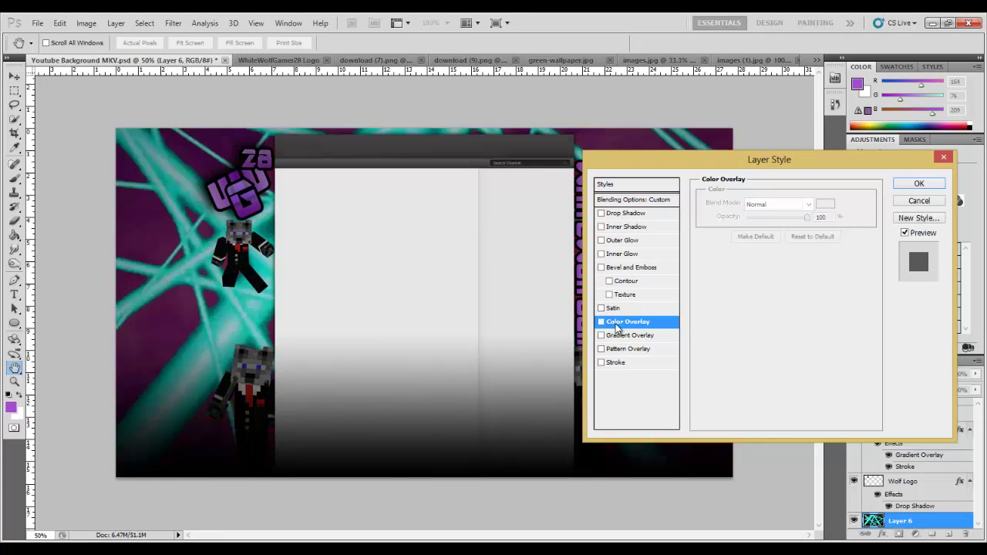
click(825, 204)
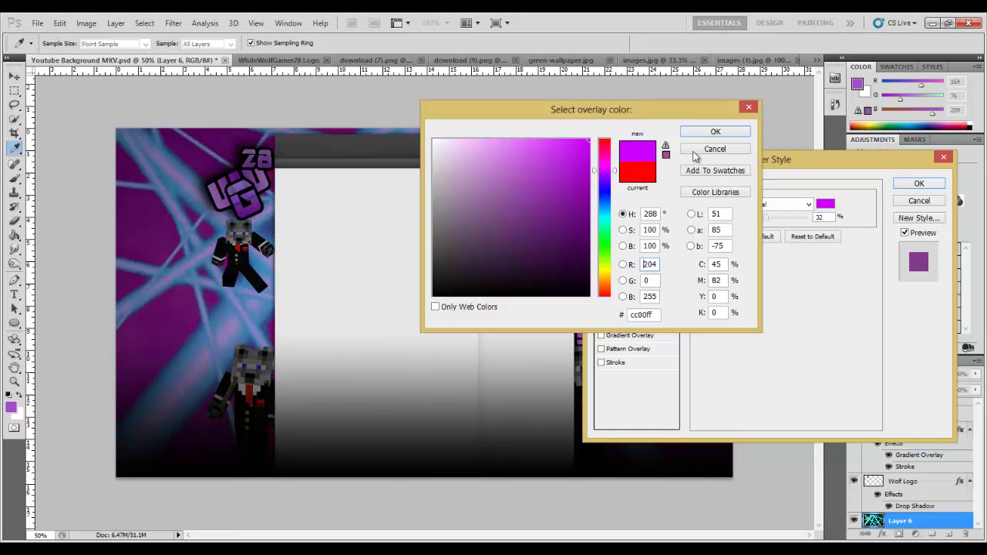
click(714, 131)
click(602, 321)
Step: Apply a purple Satin effect to the light-beam layer
click(613, 308)
click(825, 204)
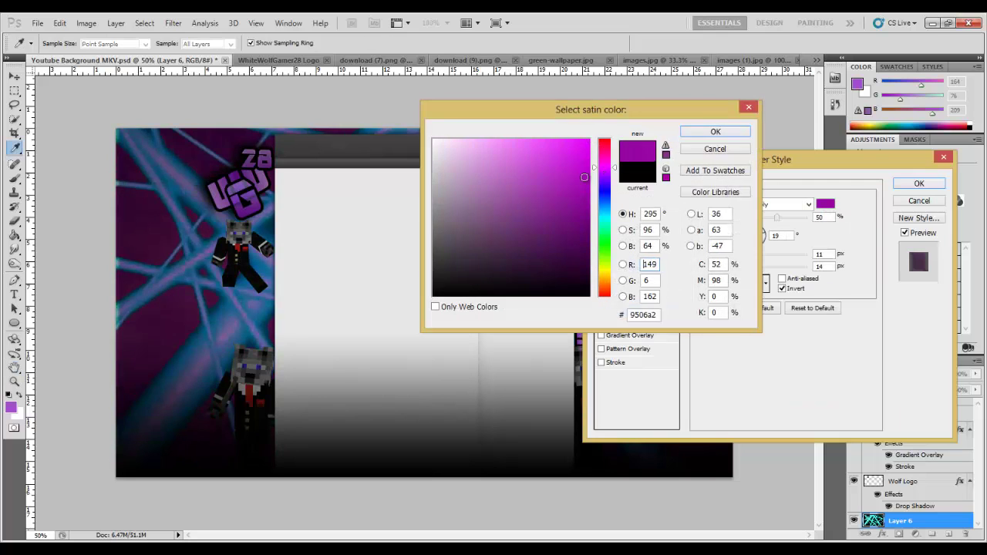
click(716, 132)
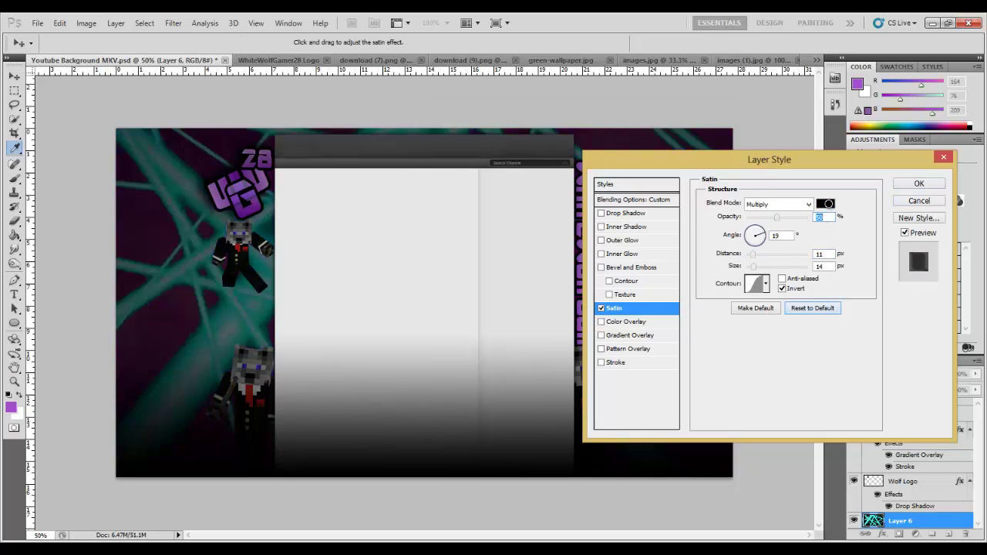
click(825, 204)
click(709, 137)
click(919, 183)
Step: Fade the light-beam layer beneath the fire texture and set the fire texture's opacity to 31%
double_click(926, 441)
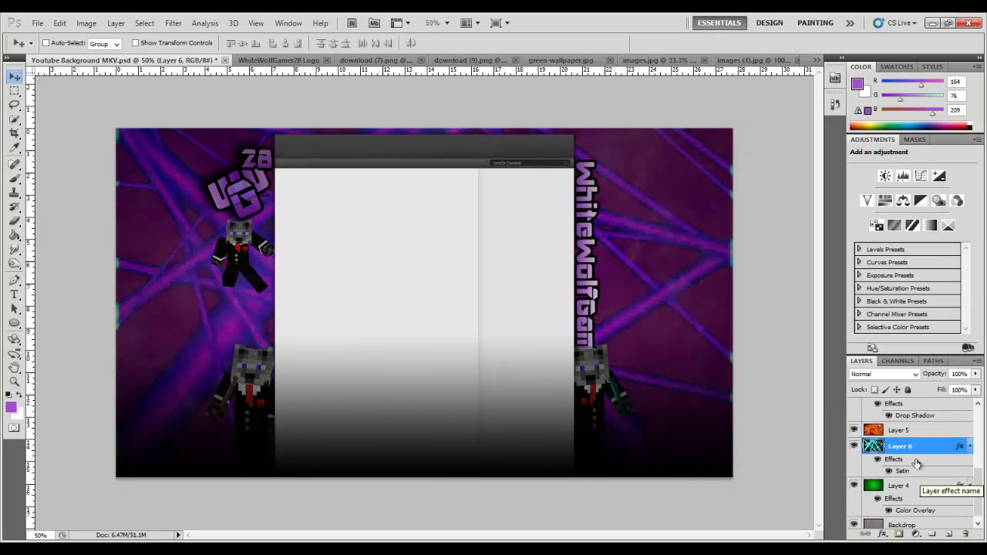
key(Escape)
right_click(925, 429)
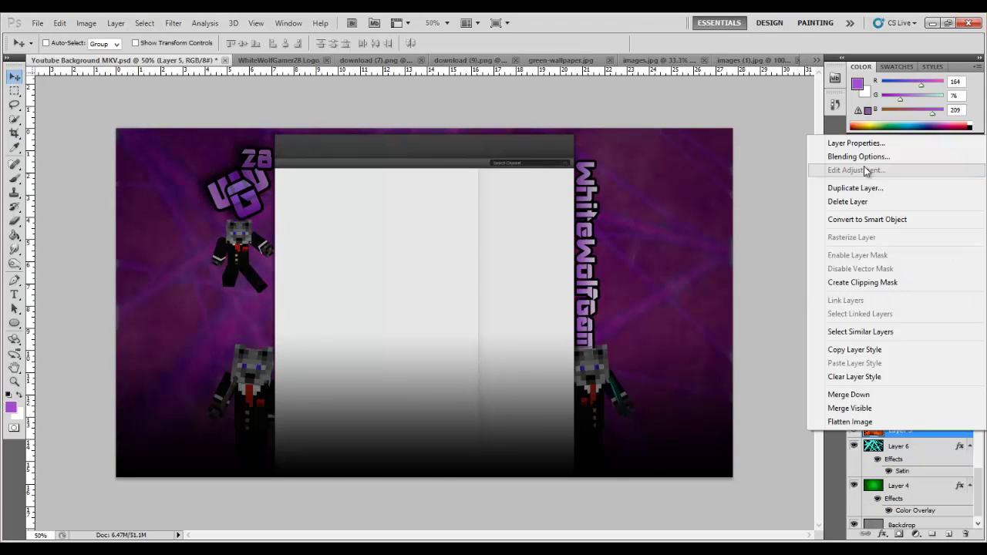
click(856, 156)
key(Return)
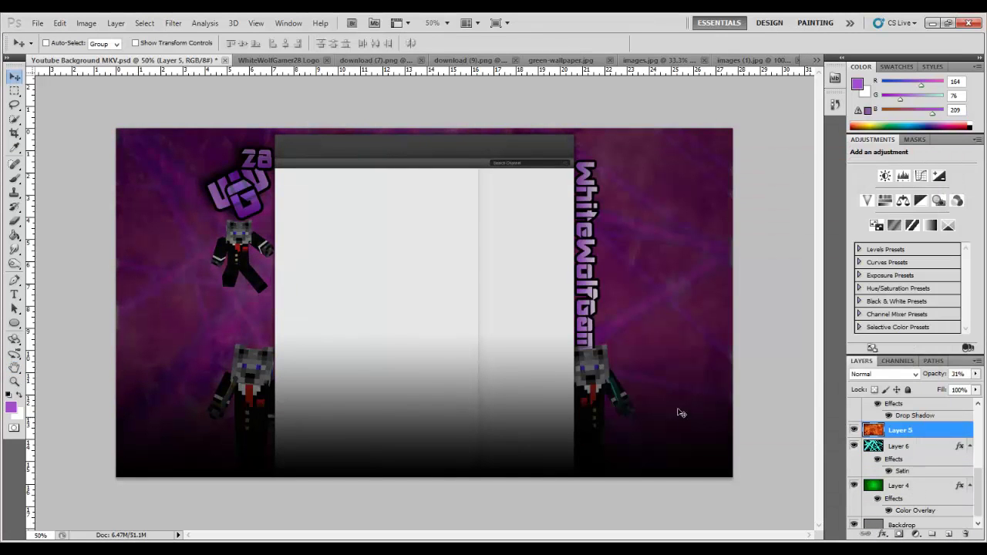
Step: Shrink the vertical name text so it fits above the character beside the content area
click(586, 254)
key(ctrl+t)
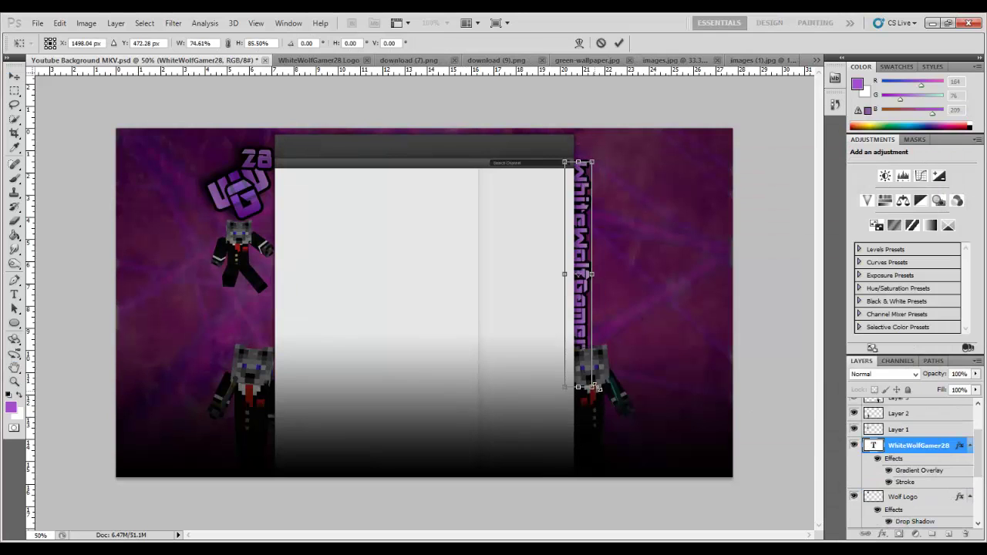
key(v)
key(Return)
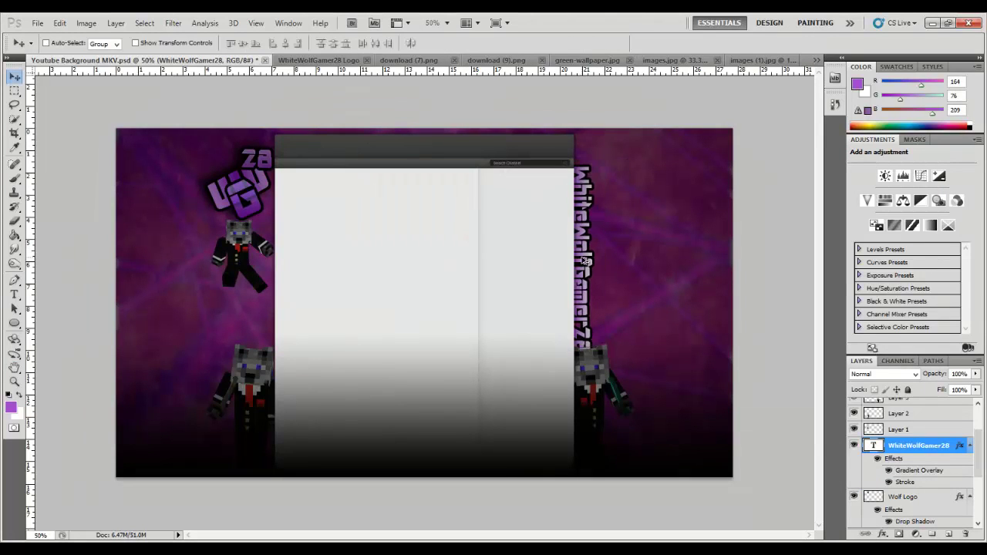
Step: Enlarge the running character below the Wolf Logo to 142.31% width and 169.46% height, and shift it slightly outward
click(915, 430)
key(ctrl+t)
drag(297, 334, 302, 355)
key(v)
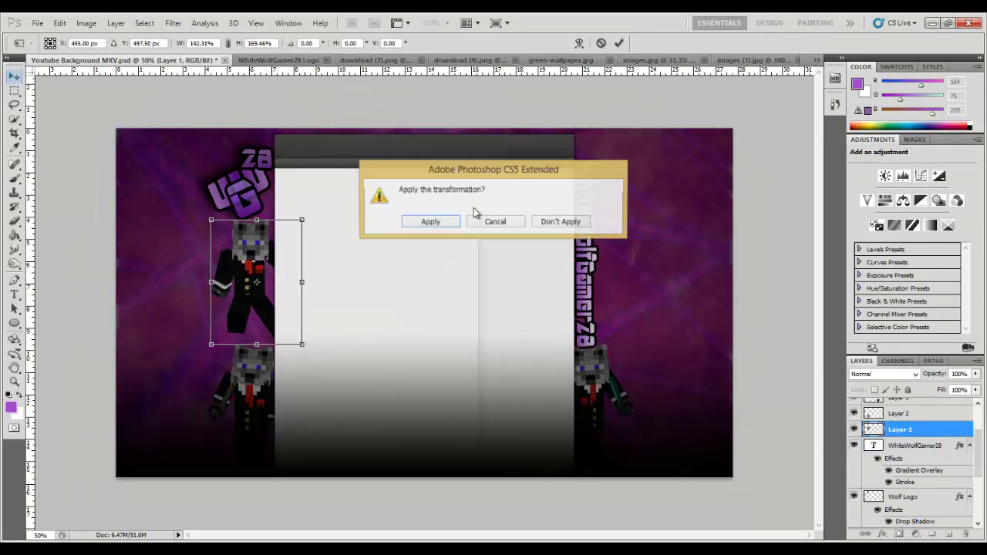
key(Return)
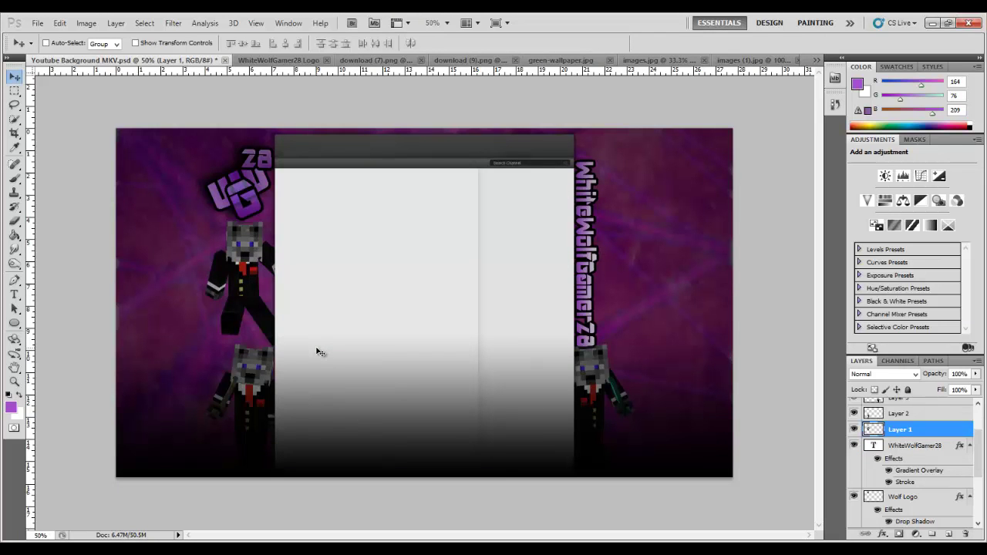
scroll(910, 462, up, 3)
Step: Place the green wallpaper in the WhiteWolfGamer28 Logo document and scale it to fill the canvas
click(279, 60)
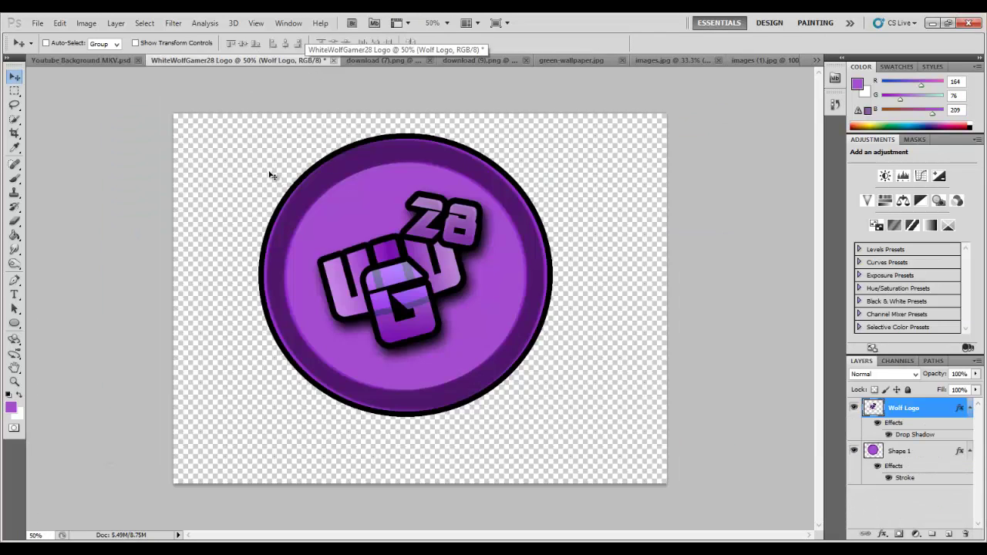
click(37, 23)
click(569, 60)
drag(376, 225, 370, 269)
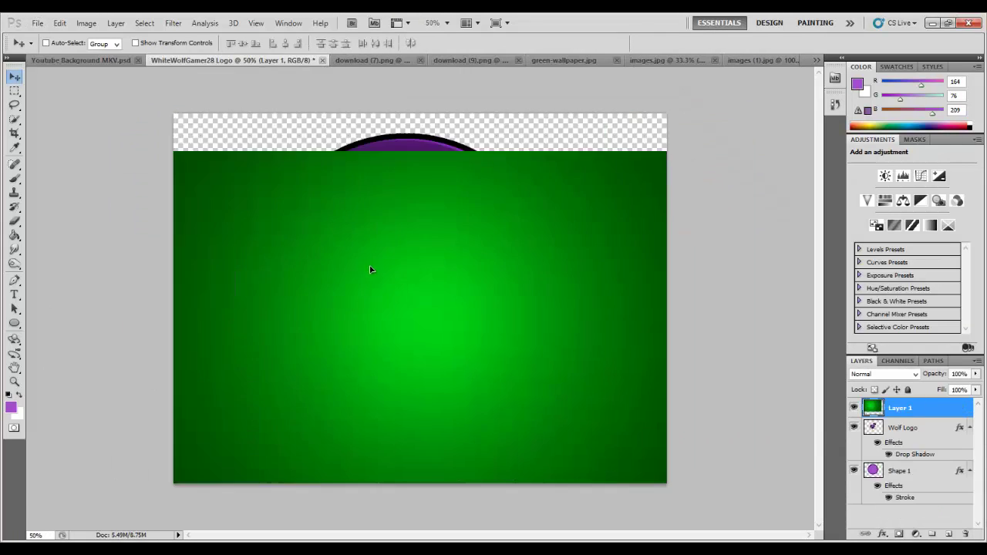
key(ctrl+t)
drag(761, 445, 667, 484)
key(Return)
Step: Add a purple Color Overlay at reduced opacity to the wallpaper and move its layer below Shape 1
double_click(913, 417)
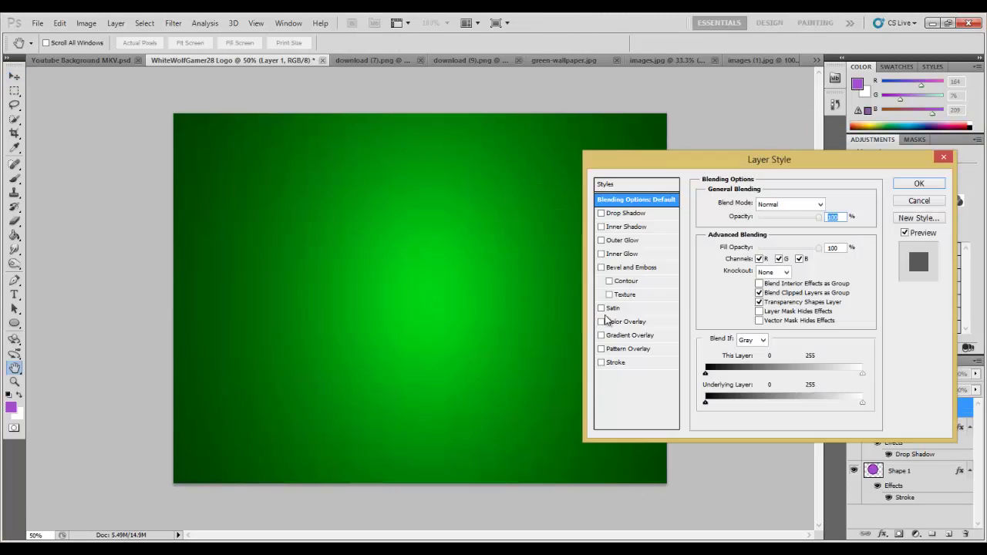
click(626, 322)
click(825, 203)
click(609, 175)
click(713, 132)
drag(807, 217, 781, 220)
click(919, 184)
drag(902, 403, 902, 508)
Step: Add Satin, Gradient Overlay and Inner Glow effects to the logo document's wallpaper layer
double_click(925, 494)
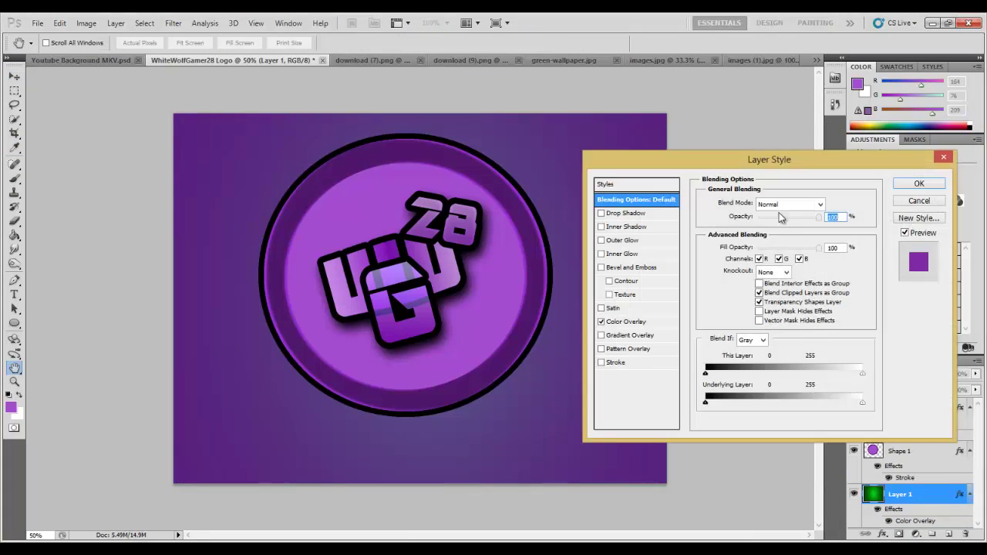
click(635, 322)
click(602, 307)
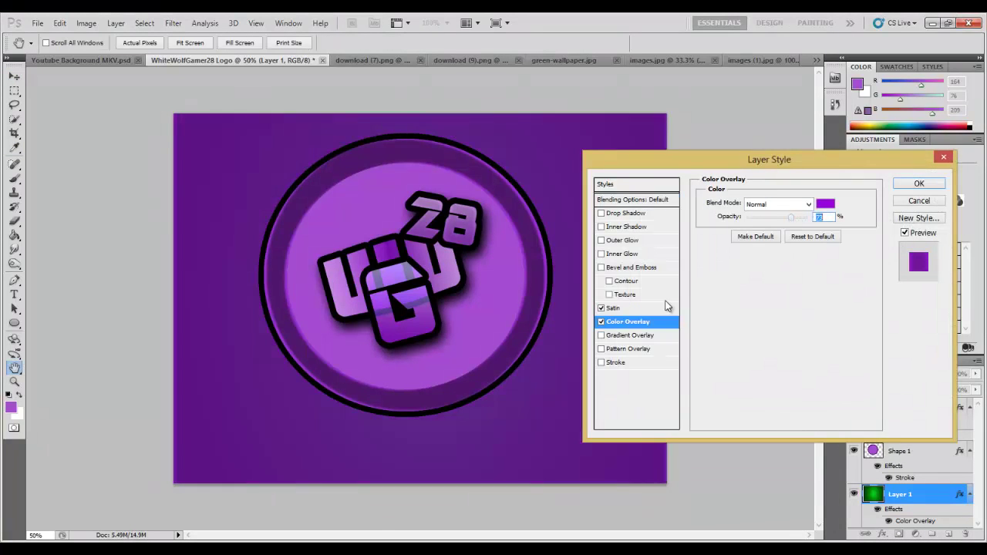
click(629, 335)
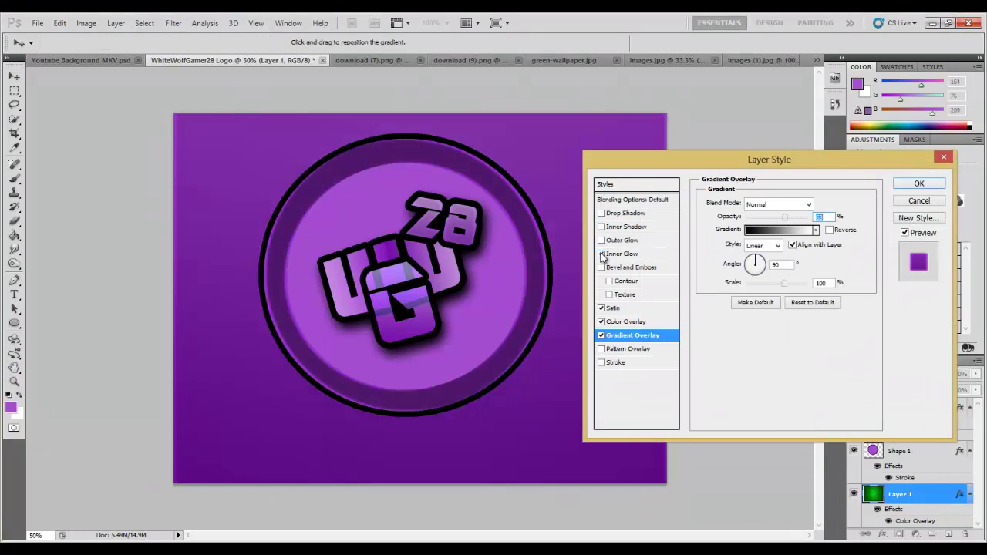
click(601, 254)
click(919, 183)
Step: Nudge the Wolf Logo and Shape 1 circle together down and right toward the canvas centre, and merge them
click(899, 451)
shift+click(902, 408)
key(shift+Down)
key(shift+Down)
key(shift+Down)
key(shift+Down)
key(shift+Right)
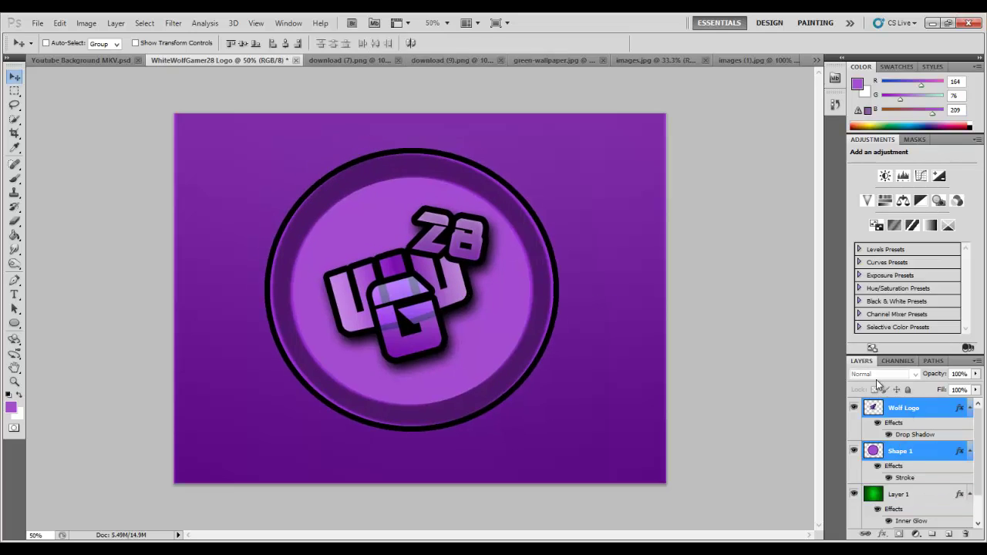
key(ctrl+e)
click(77, 60)
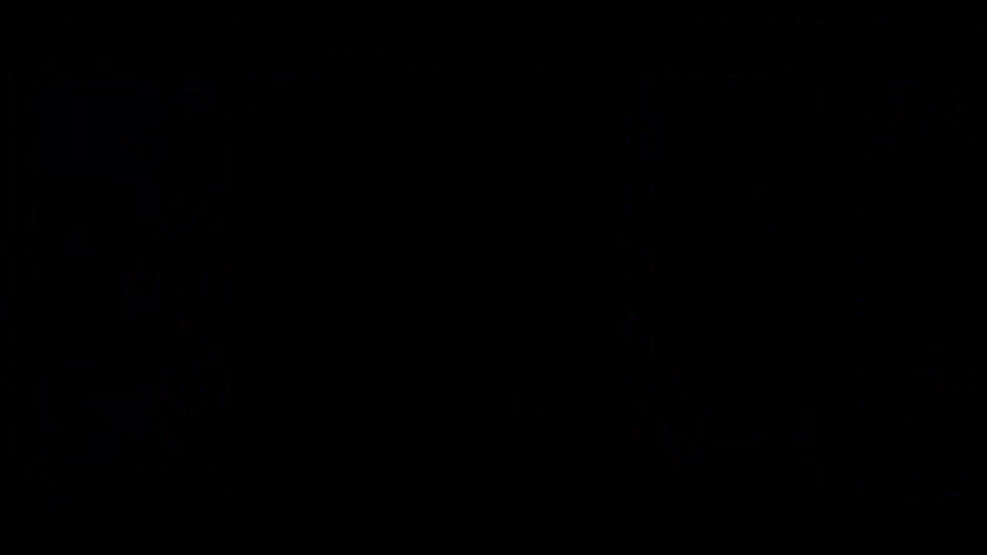